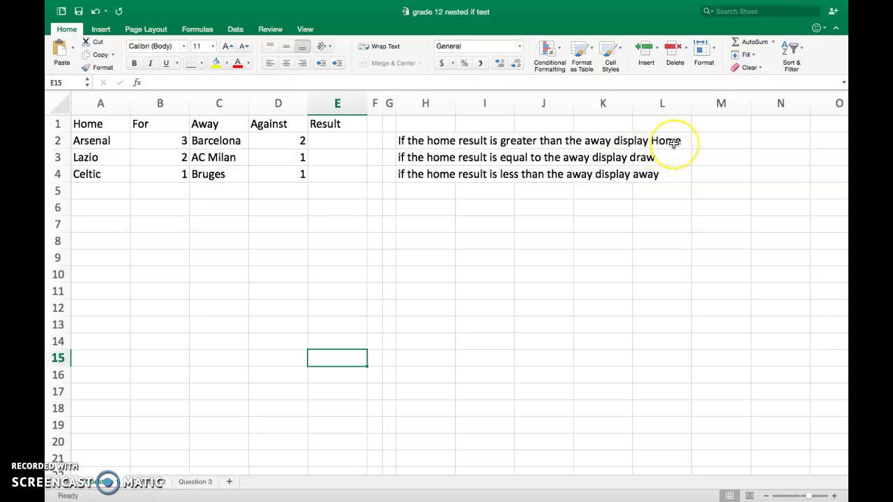
Start an IF formula in E2 that tests whether B2 is greater than D2 and returns "Home" when true
{"action": "left_click", "coordinate": [334, 144]}
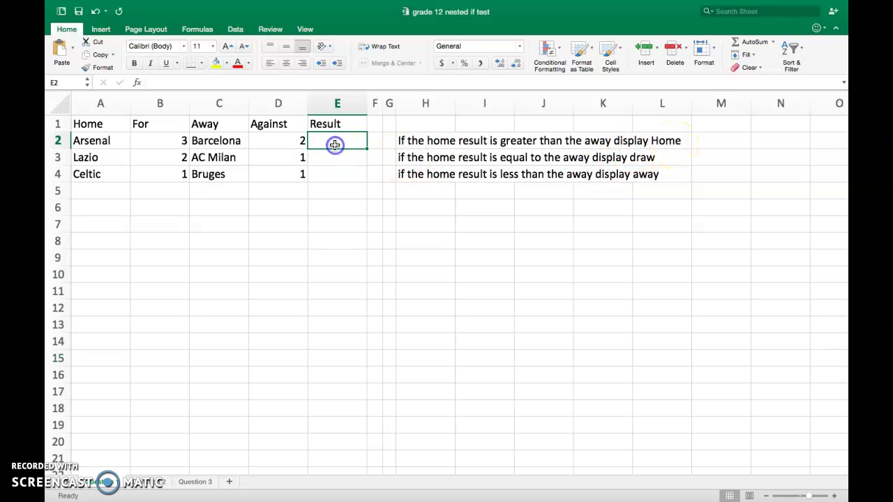
{"action": "type", "text": "=if"}
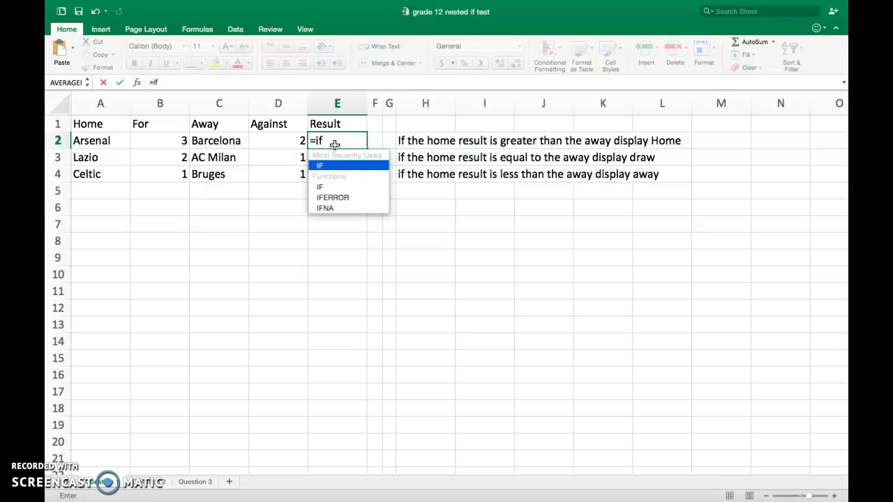
{"action": "type", "text": "("}
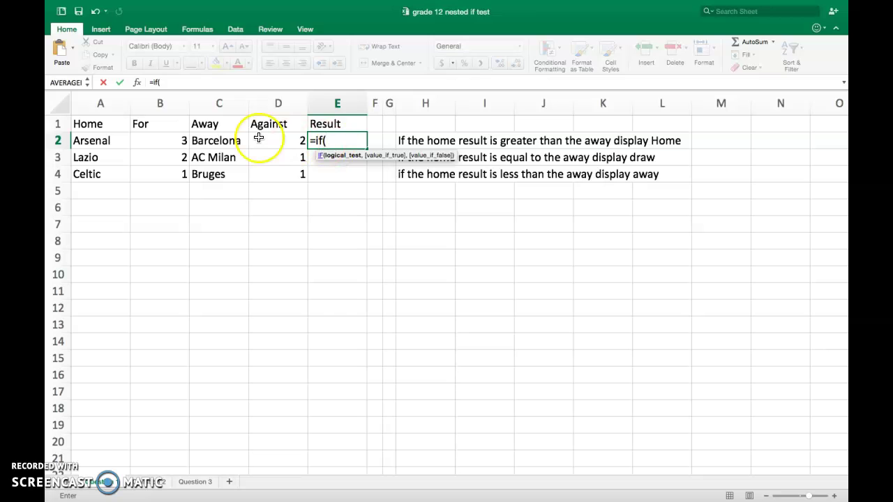
{"action": "left_click", "coordinate": [180, 141]}
{"action": "type", "text": ">"}
{"action": "left_click", "coordinate": [288, 141]}
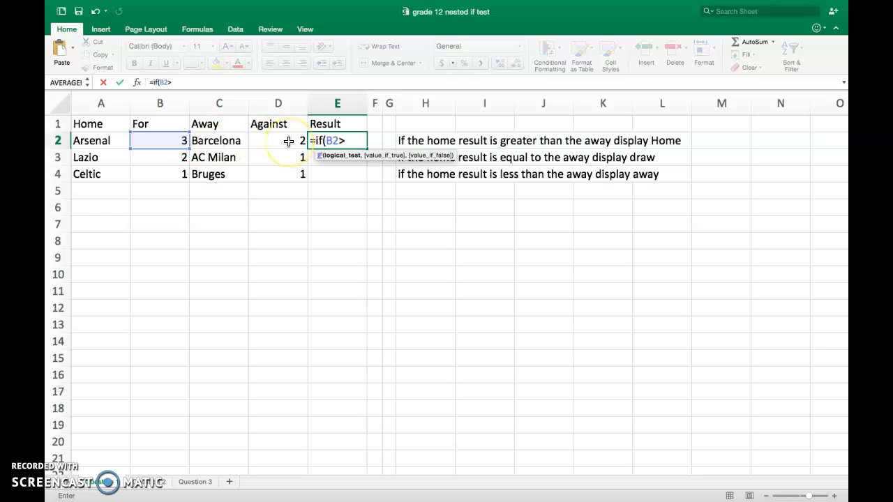
{"action": "left_click", "coordinate": [288, 141]}
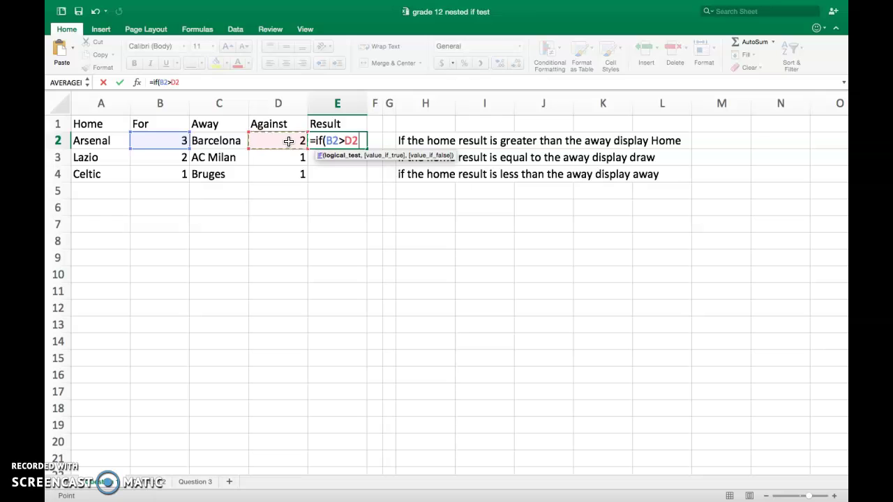
{"action": "type", "text": ","}
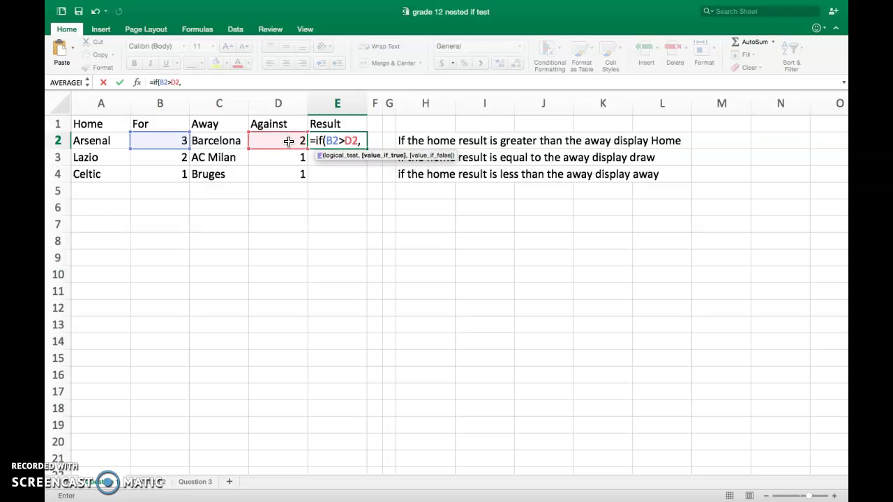
{"action": "type", "text": "\"HOme"}
{"action": "key", "text": "BackSpace"}
{"action": "key", "text": "BackSpace"}
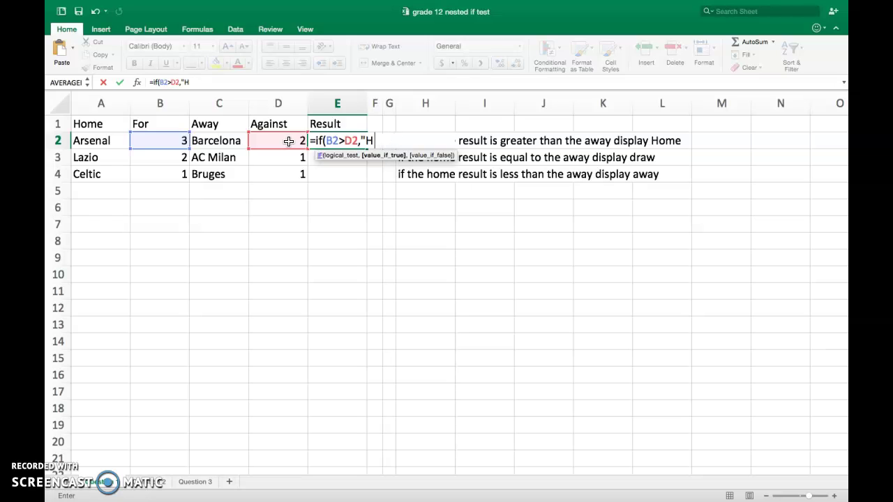
{"action": "type", "text": "ome\","}
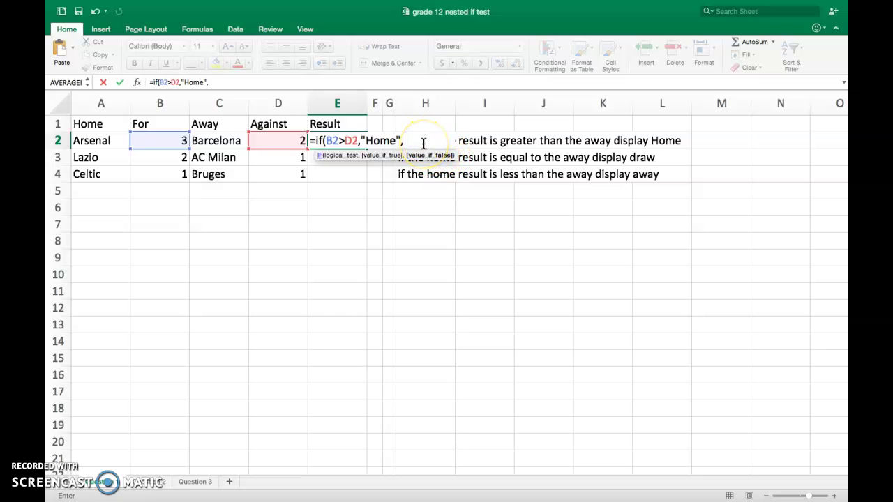
Complete the E2 formula with a nested IF that returns "Draw" when B2=D2 and "Away" otherwise
{"action": "type", "text": "If"}
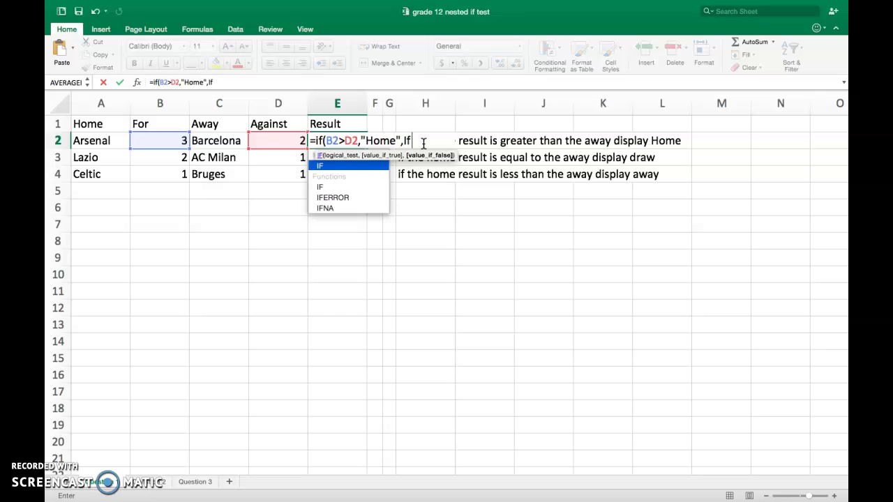
{"action": "type", "text": "("}
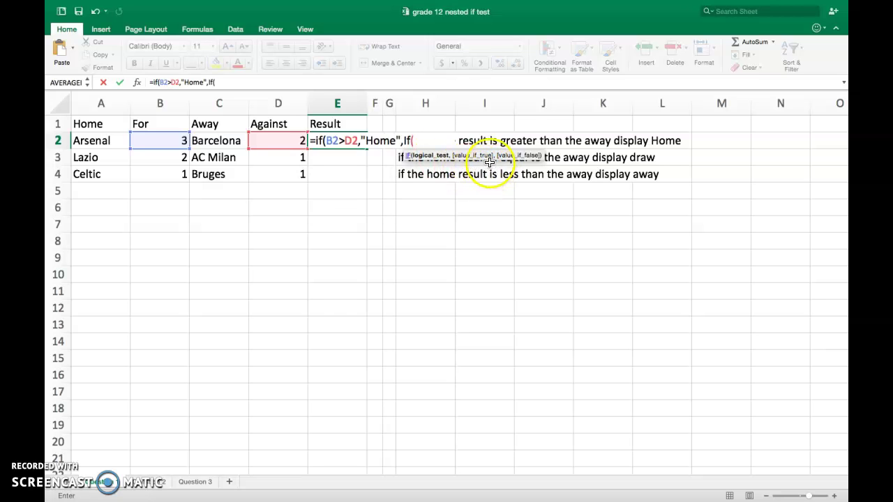
{"action": "left_click", "coordinate": [165, 141]}
{"action": "type", "text": "="}
{"action": "left_click", "coordinate": [281, 141]}
{"action": "type", "text": ","}
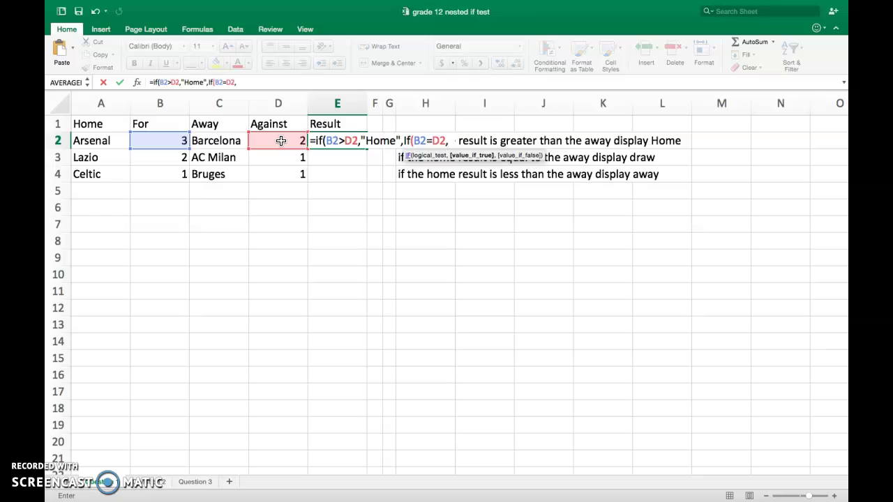
{"action": "type", "text": "\"Draw"}
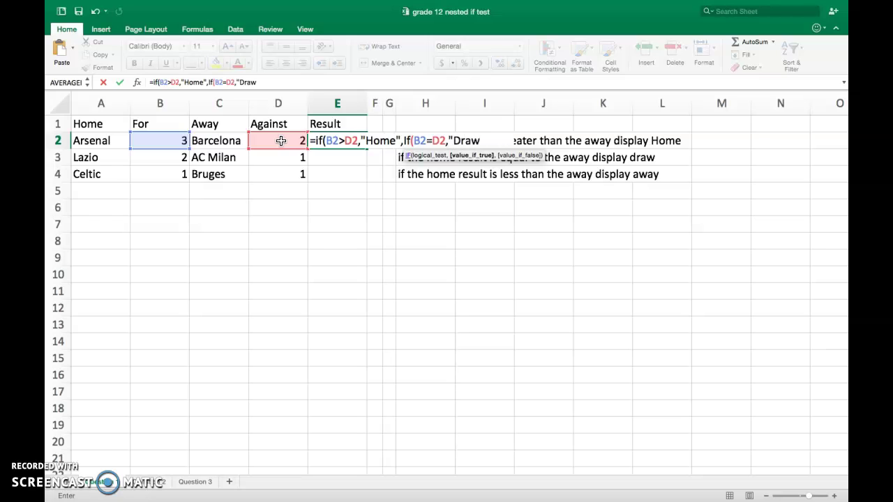
{"action": "type", "text": "\","}
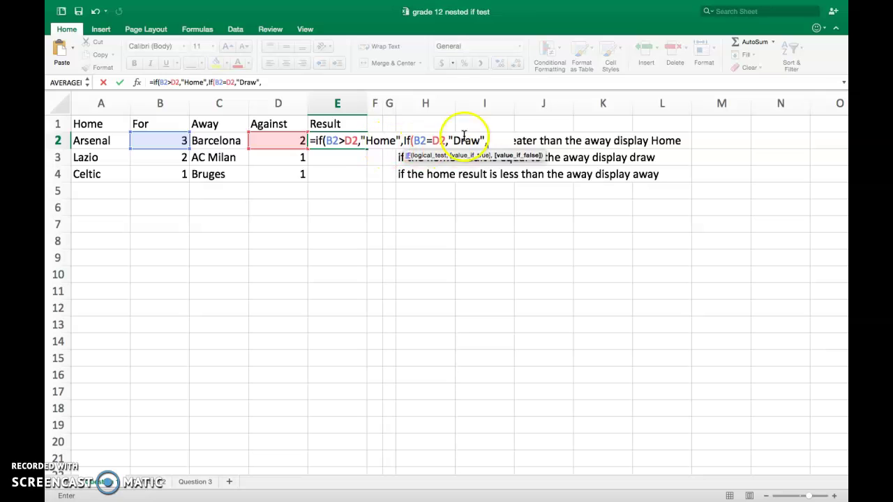
{"action": "key", "text": "BackSpace"}
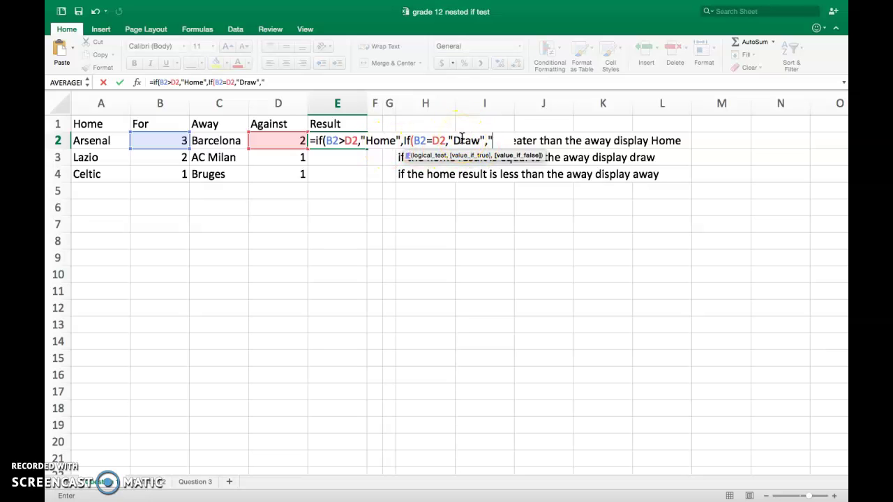
{"action": "type", "text": ",\"Away"}
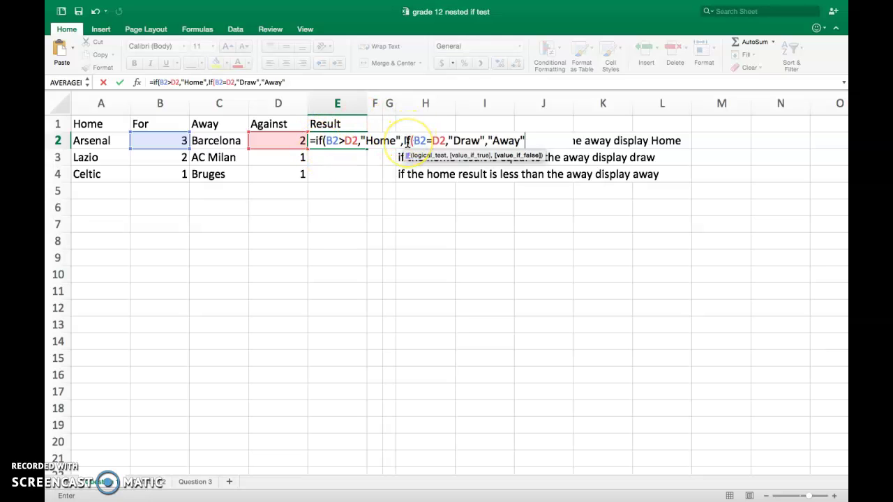
{"action": "type", "text": ")"}
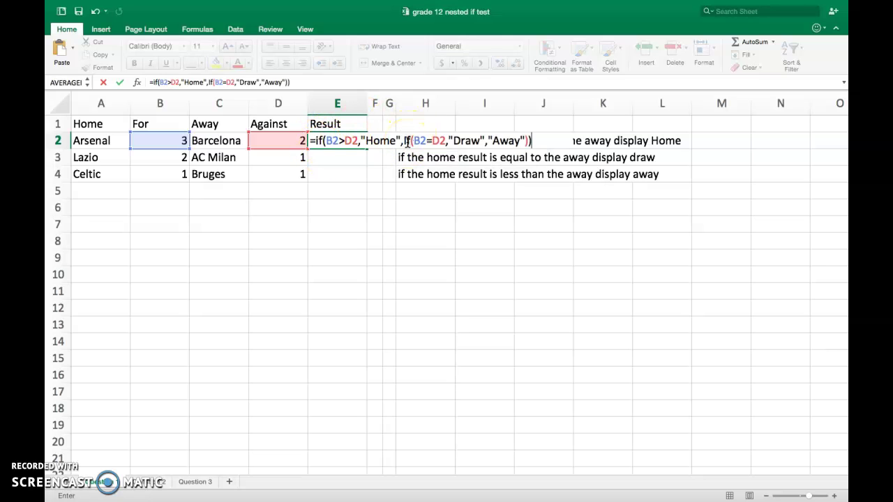
{"action": "key", "text": "Return"}
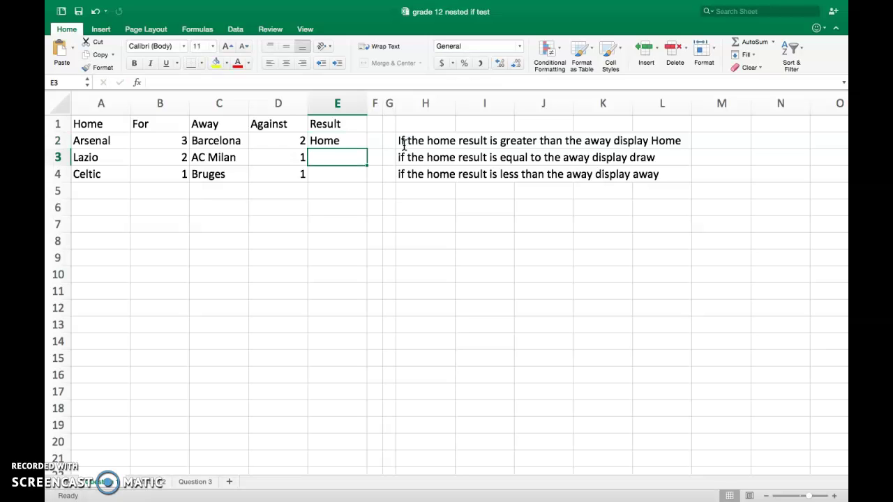
Fill the E2 result formula down through E4 for the remaining matches
{"action": "left_click", "coordinate": [352, 138]}
{"action": "double_click", "coordinate": [366, 147]}
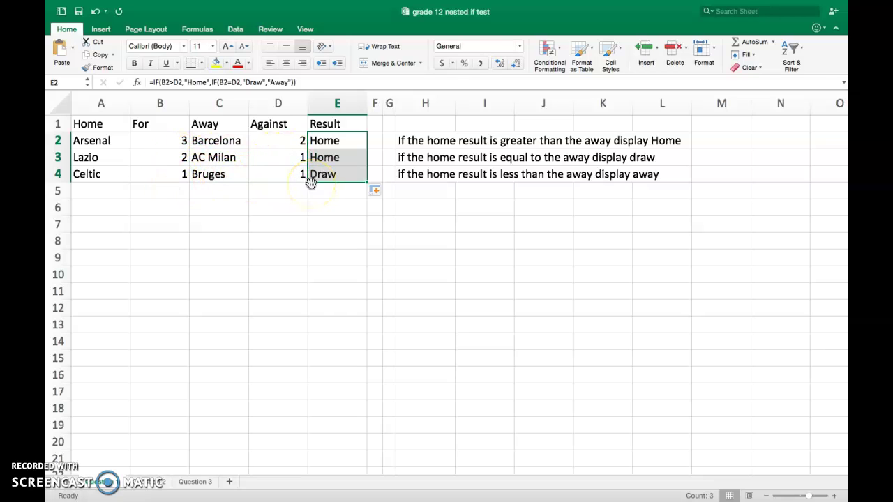
On the second sheet, start an IF formula in C2 that returns the absolute reference $B$10 when B2<=49
{"action": "left_click", "coordinate": [152, 484]}
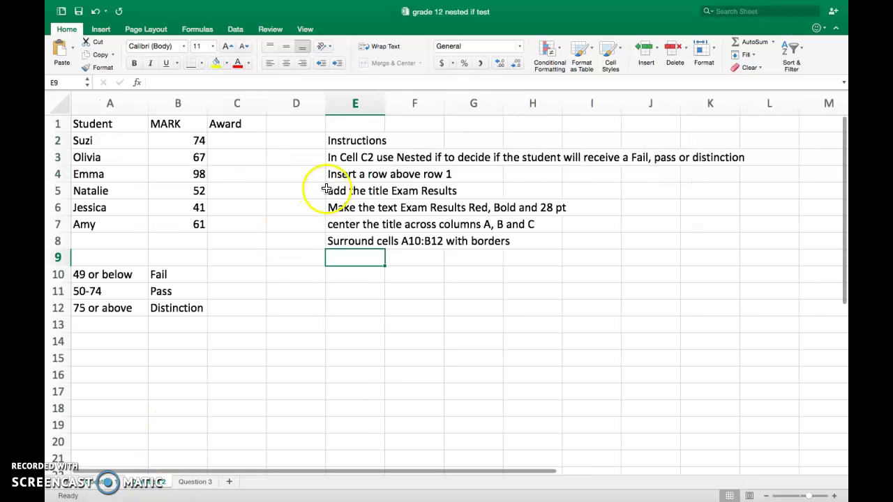
{"action": "left_click", "coordinate": [243, 146]}
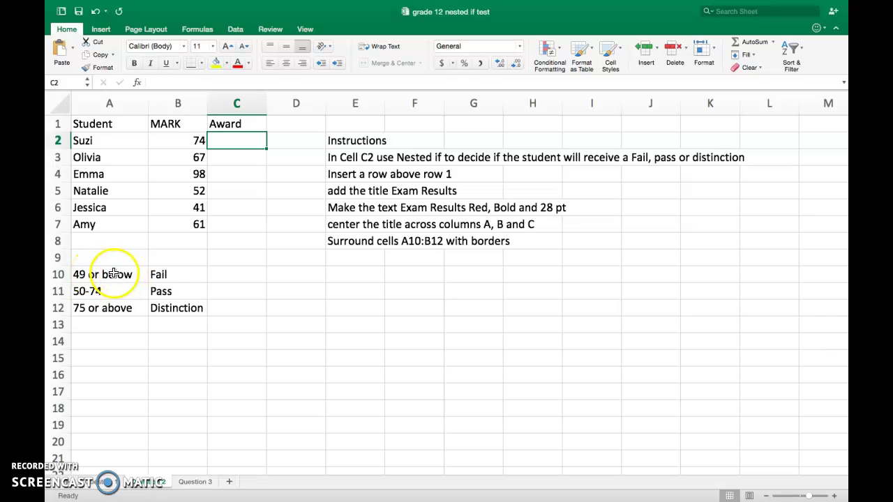
{"action": "left_click", "coordinate": [214, 140]}
{"action": "left_click", "coordinate": [213, 140]}
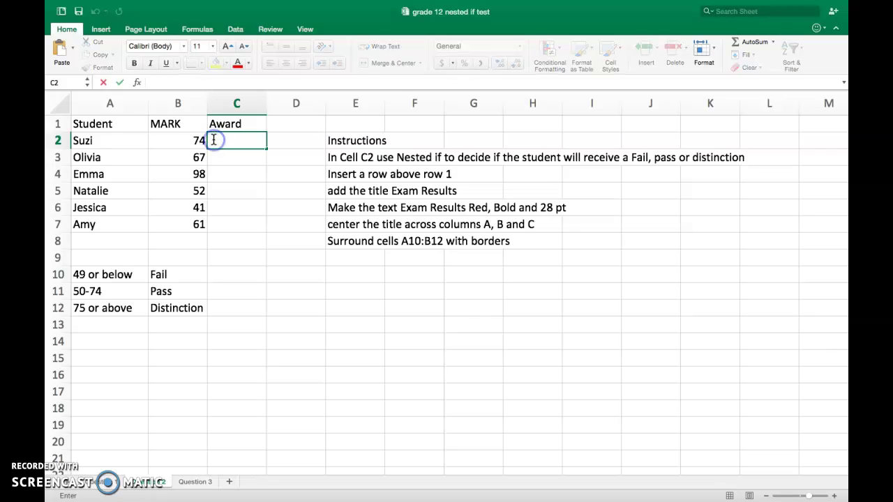
{"action": "type", "text": "=IF("}
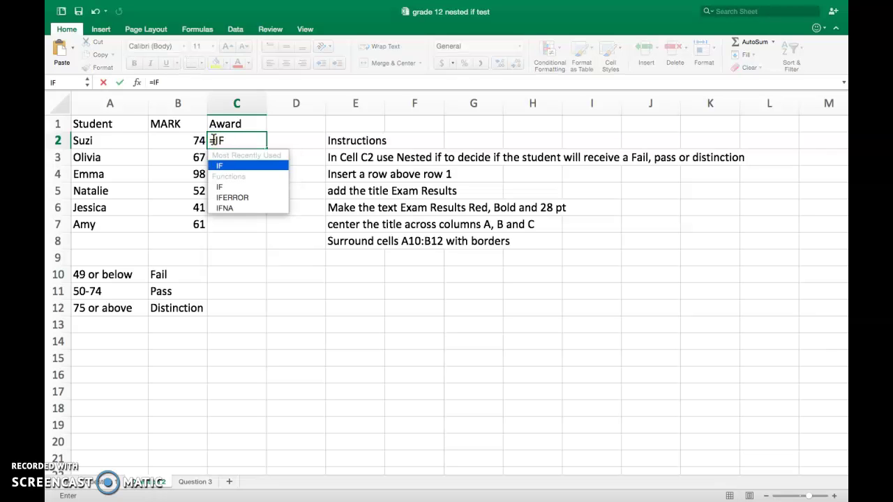
{"action": "left_click", "coordinate": [187, 140]}
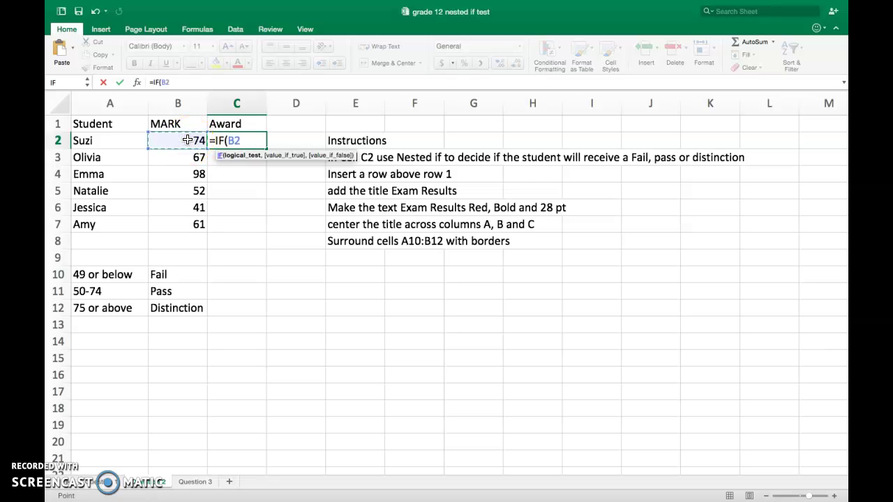
{"action": "type", "text": "<=49"}
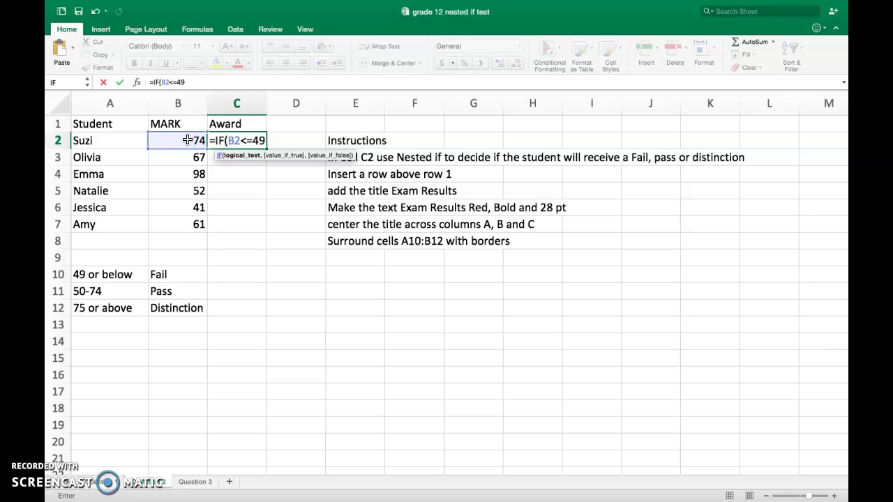
{"action": "type", "text": ","}
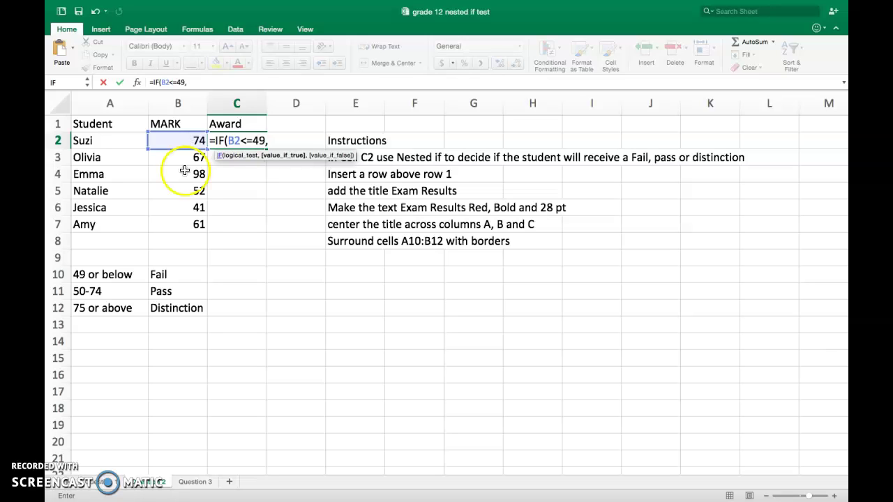
{"action": "left_click", "coordinate": [181, 273]}
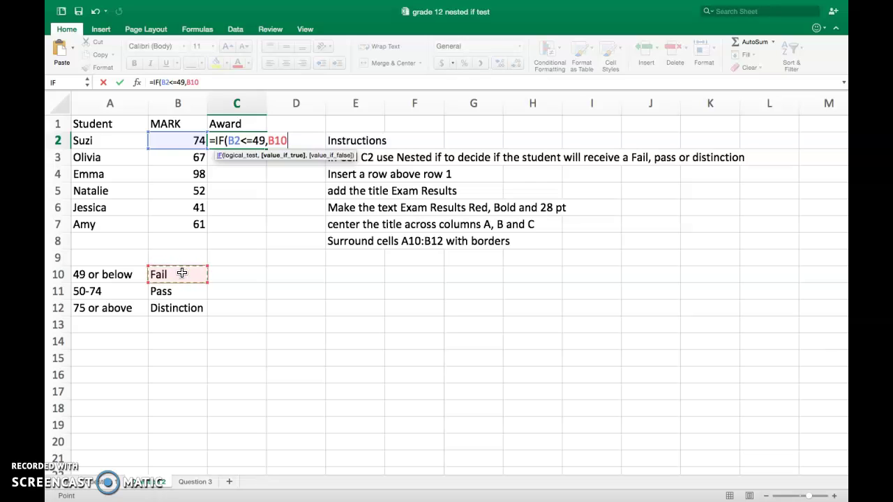
{"action": "key", "text": "super+t"}
{"action": "type", "text": ","}
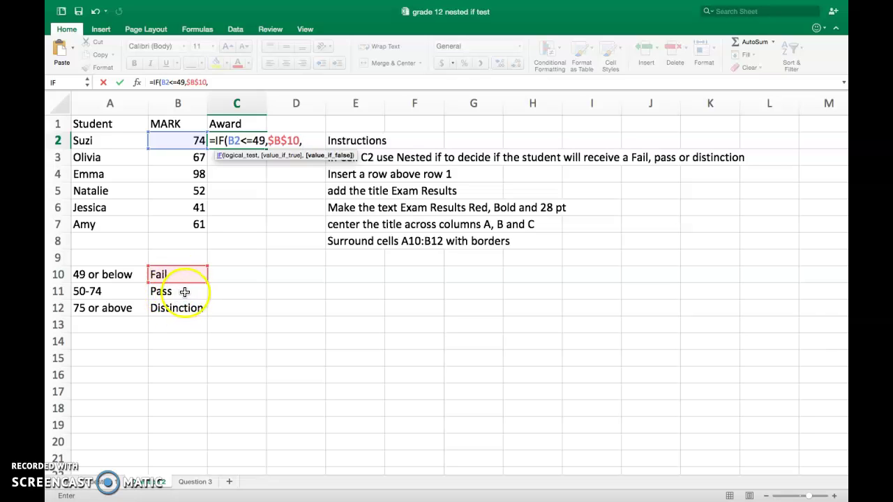
Complete the C2 formula with a nested IF that returns $B$11 when B2<=74 and $B$12 otherwise
{"action": "type", "text": "IF"}
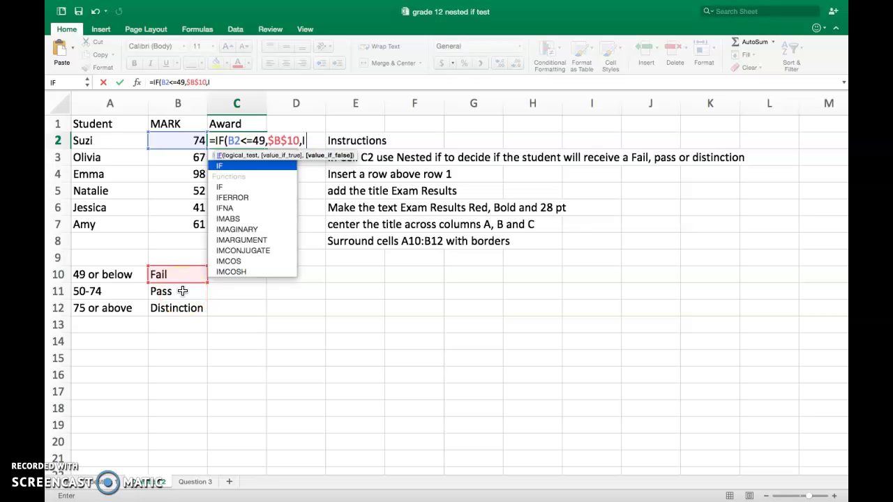
{"action": "type", "text": "("}
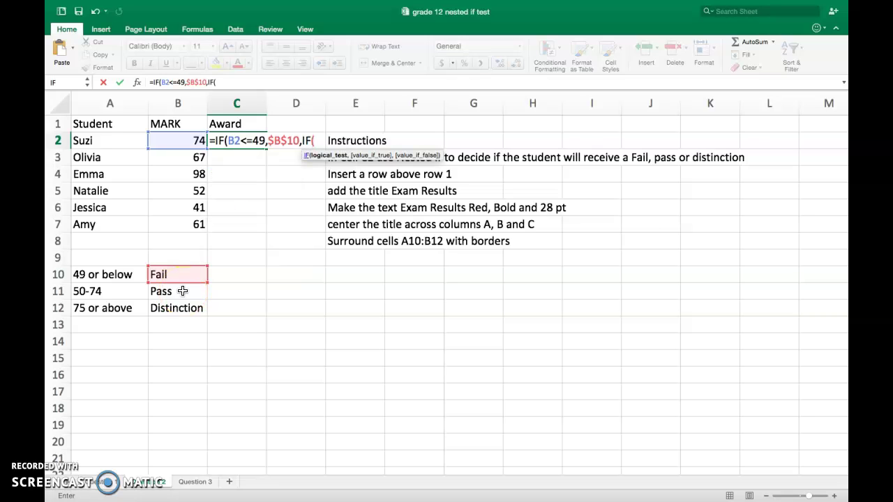
{"action": "left_click", "coordinate": [180, 137]}
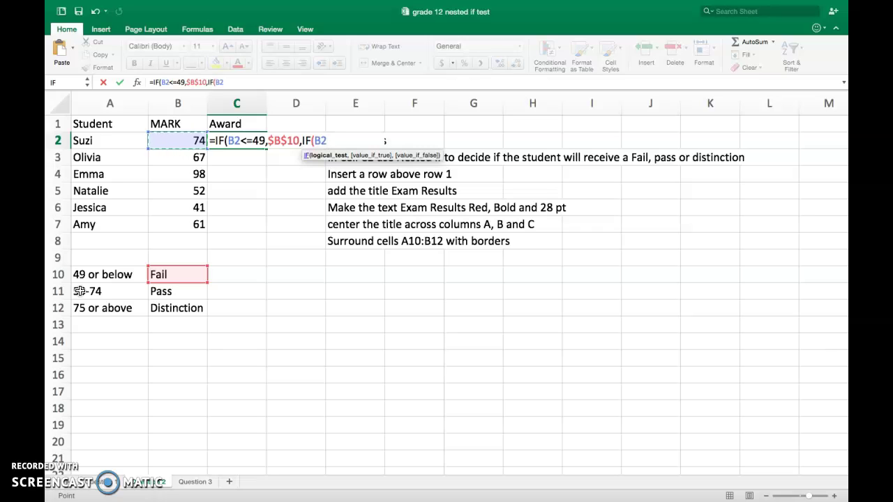
{"action": "type", "text": "<=74"}
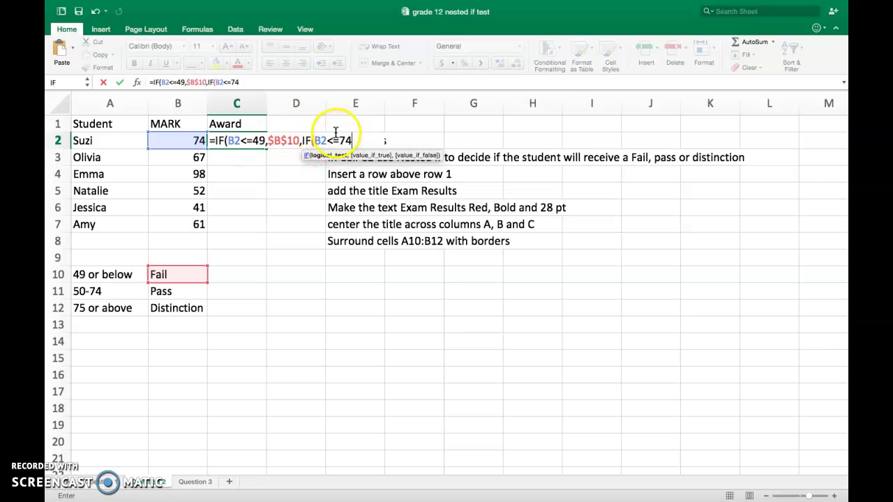
{"action": "type", "text": ","}
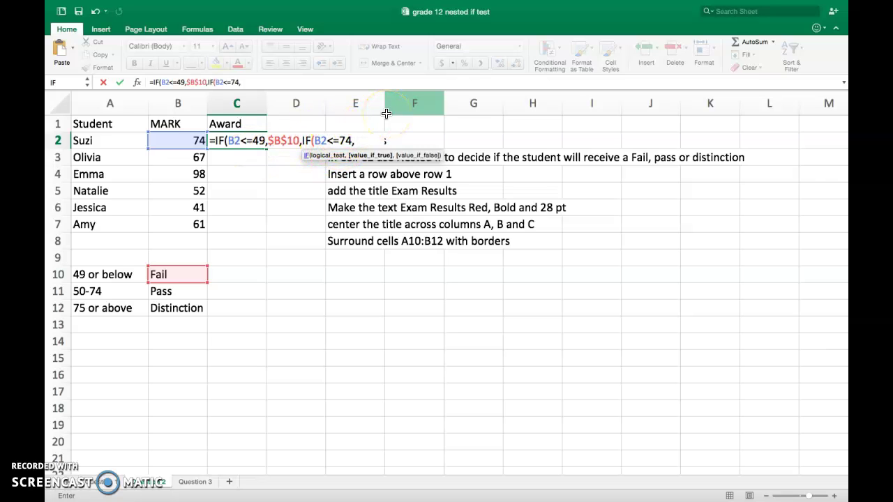
{"action": "left_click", "coordinate": [179, 292]}
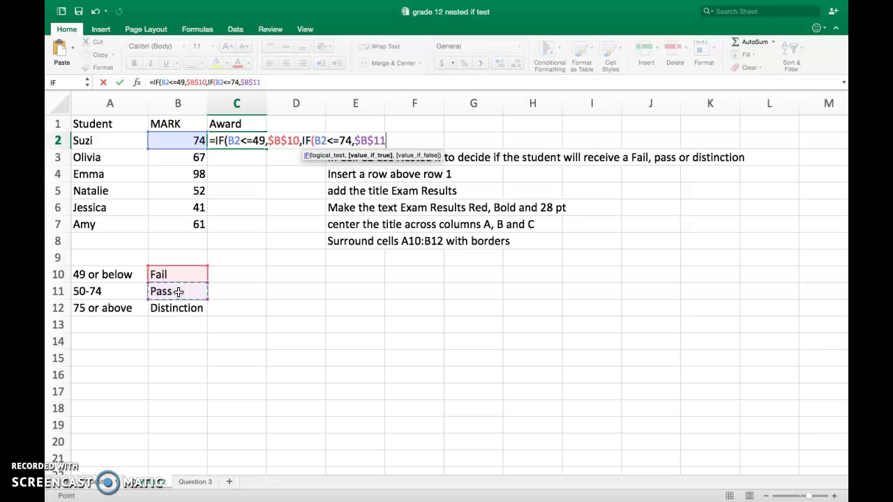
{"action": "type", "text": ","}
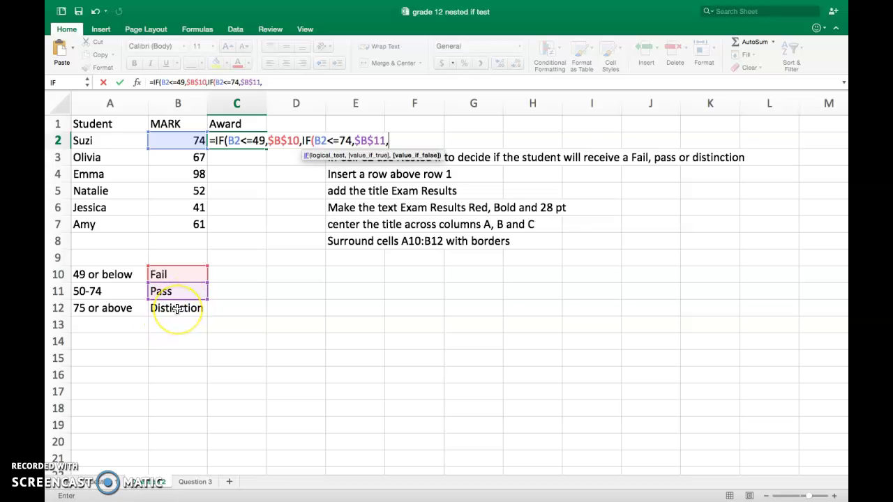
{"action": "left_click", "coordinate": [177, 309]}
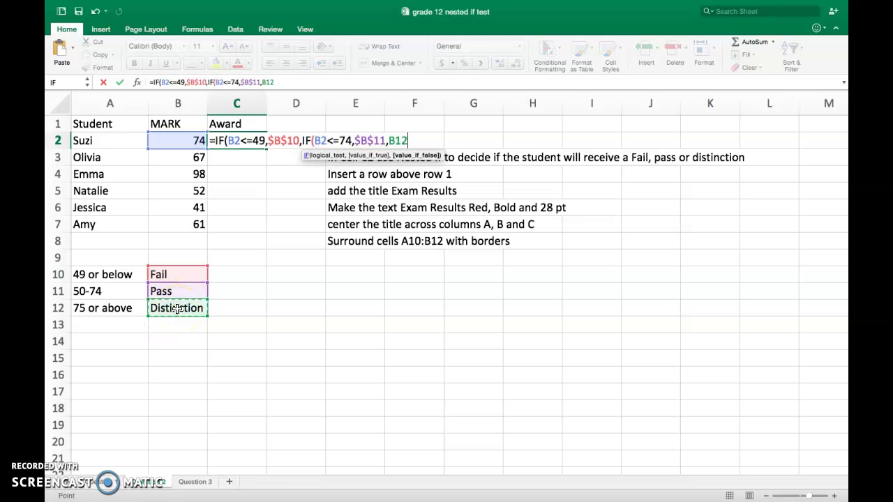
{"action": "key", "text": "F4"}
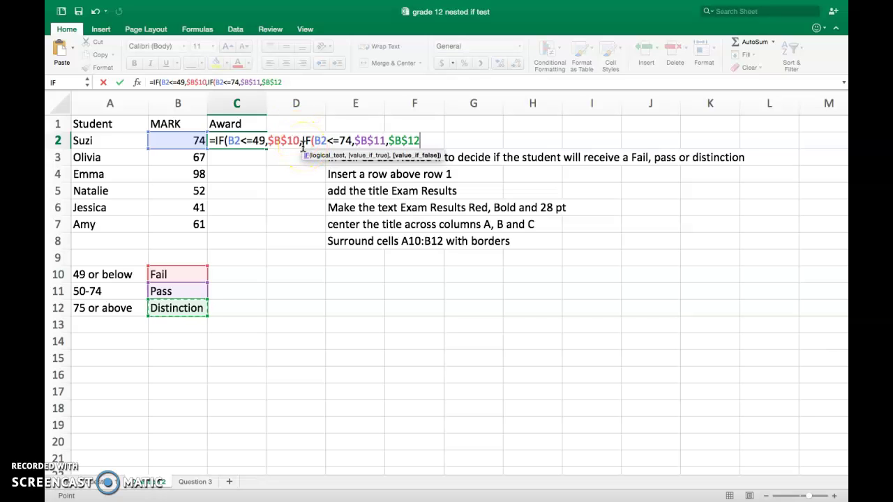
{"action": "type", "text": ")"}
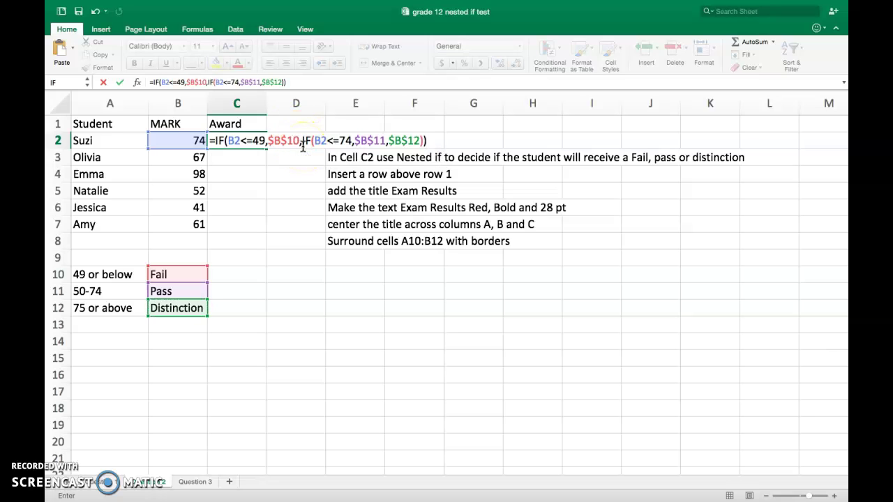
{"action": "key", "text": "Return"}
Fill the C2 award formula down through C7 for the remaining students
{"action": "left_click", "coordinate": [264, 145]}
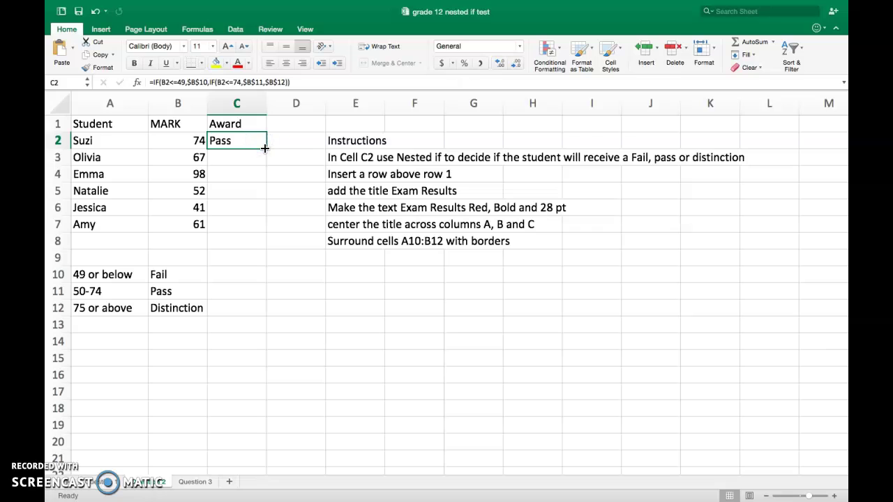
{"action": "double_click", "coordinate": [265, 148]}
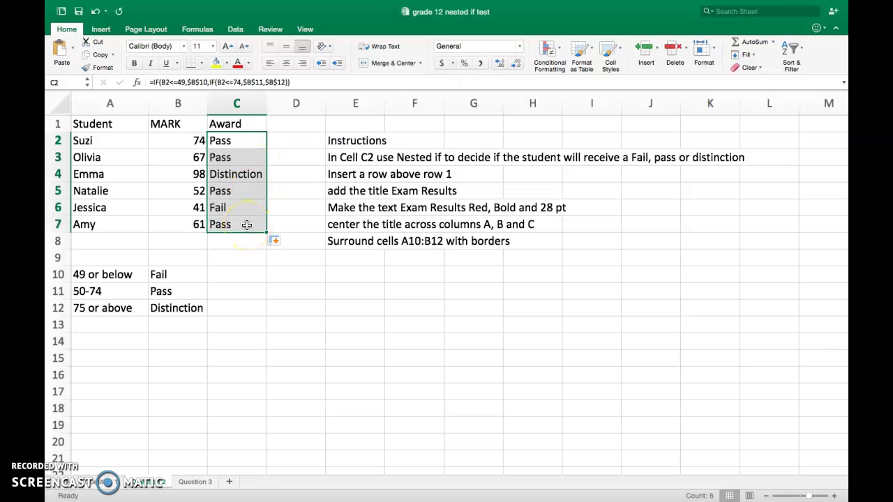
{"action": "left_click", "coordinate": [342, 174]}
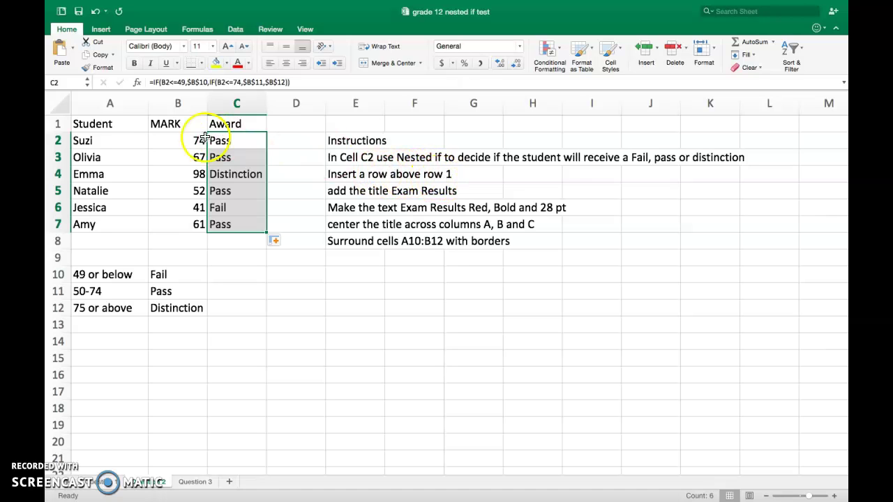
Insert a row above row 1 and enter the title "Exam Results" in A1
{"action": "left_click", "coordinate": [59, 122]}
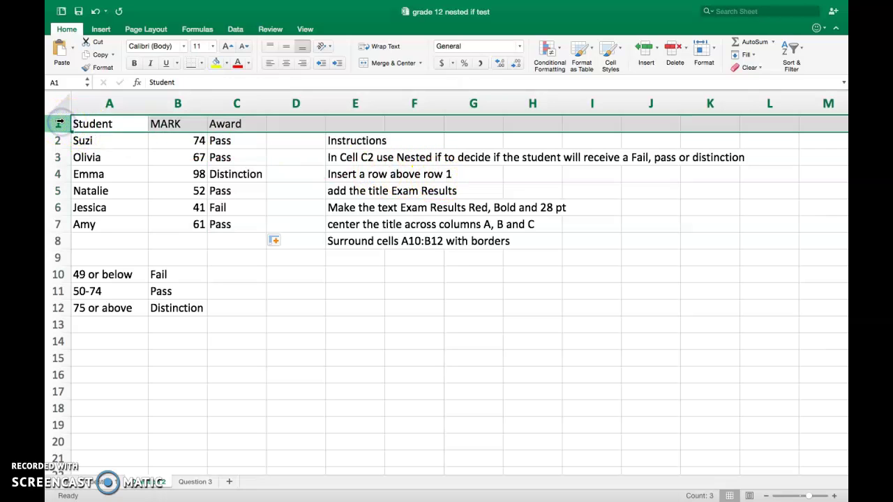
{"action": "right_click", "coordinate": [59, 123]}
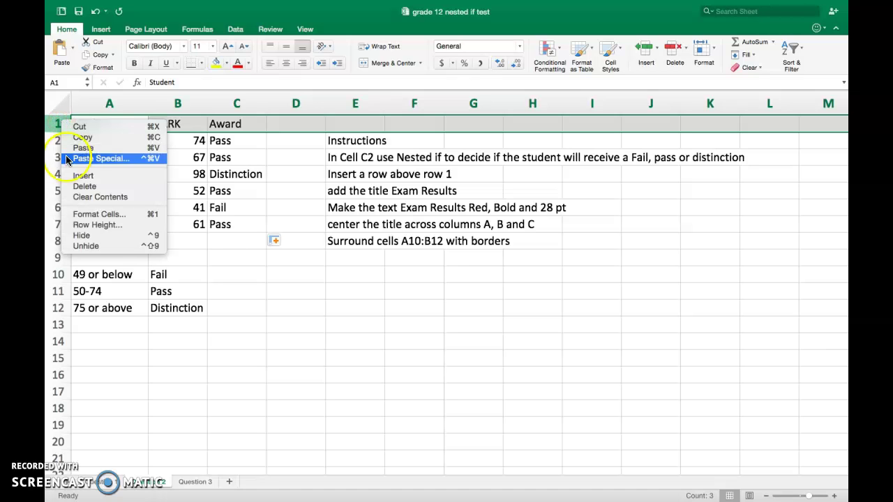
{"action": "left_click", "coordinate": [82, 175]}
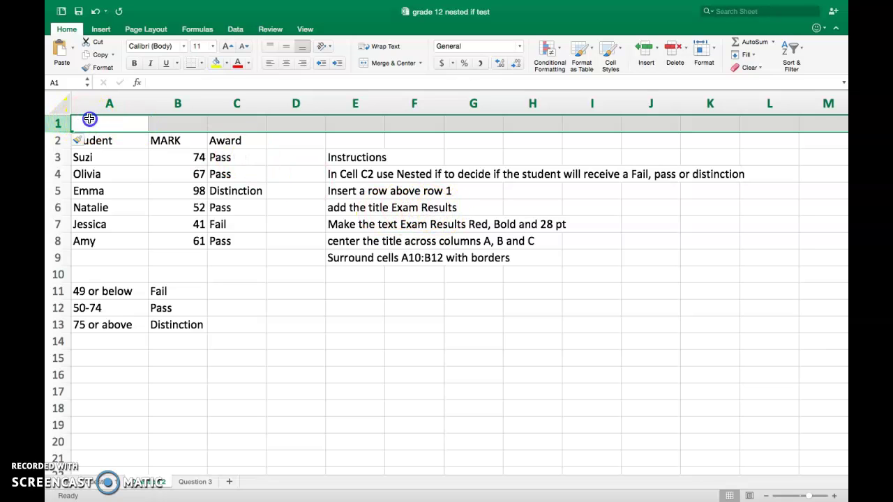
{"action": "left_click", "coordinate": [89, 118]}
{"action": "type", "text": "Exam"}
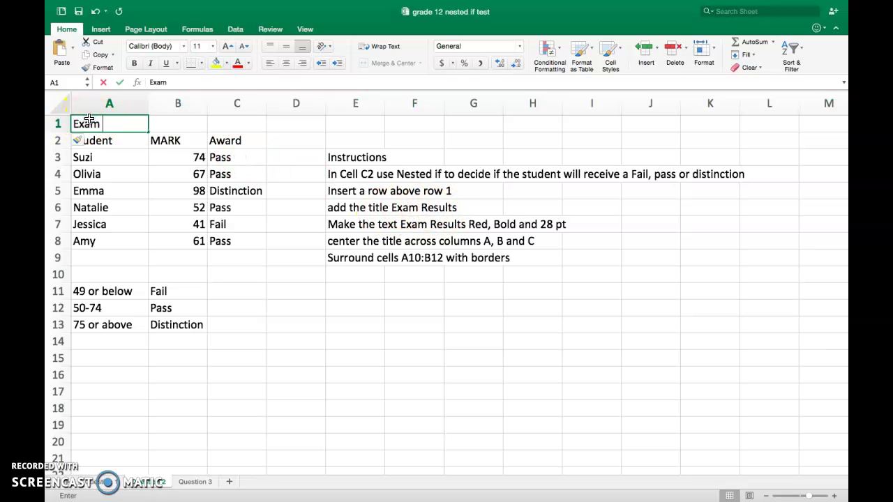
{"action": "type", "text": " Results"}
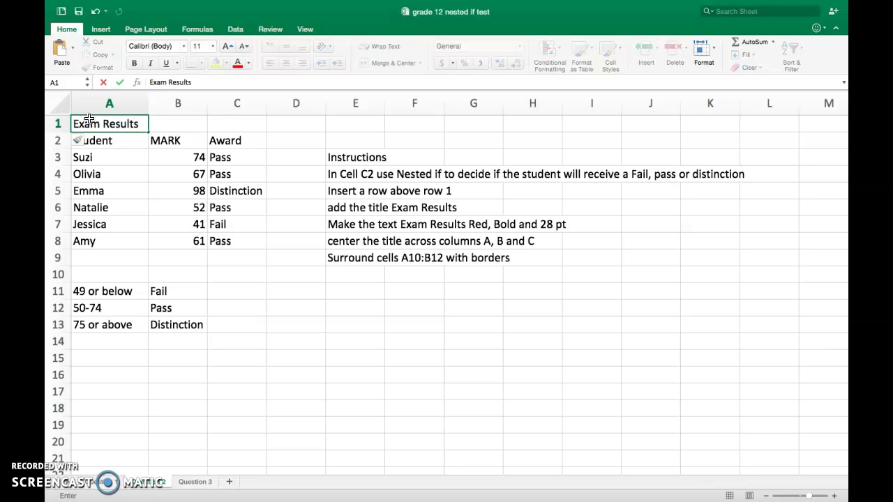
{"action": "left_click", "coordinate": [135, 143]}
Format the Exam Results title in A1 as red, bold, 28 pt text
{"action": "left_click", "coordinate": [129, 124]}
{"action": "left_click", "coordinate": [238, 63]}
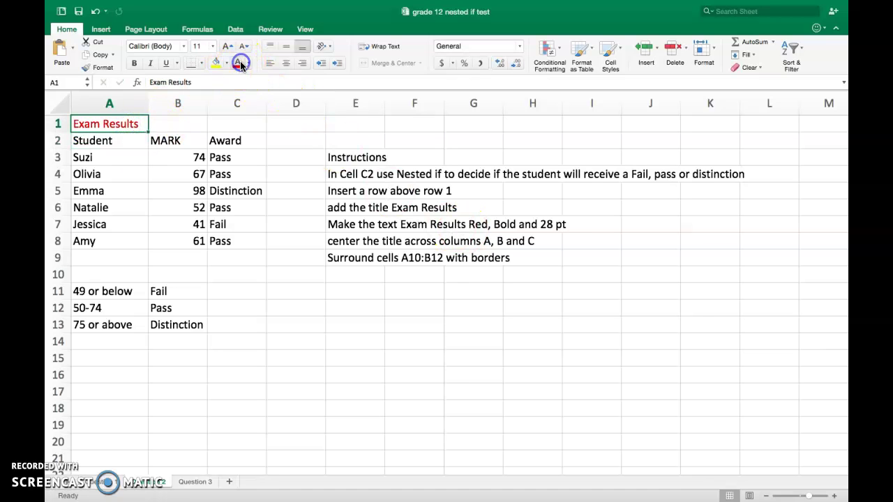
{"action": "left_click", "coordinate": [134, 64]}
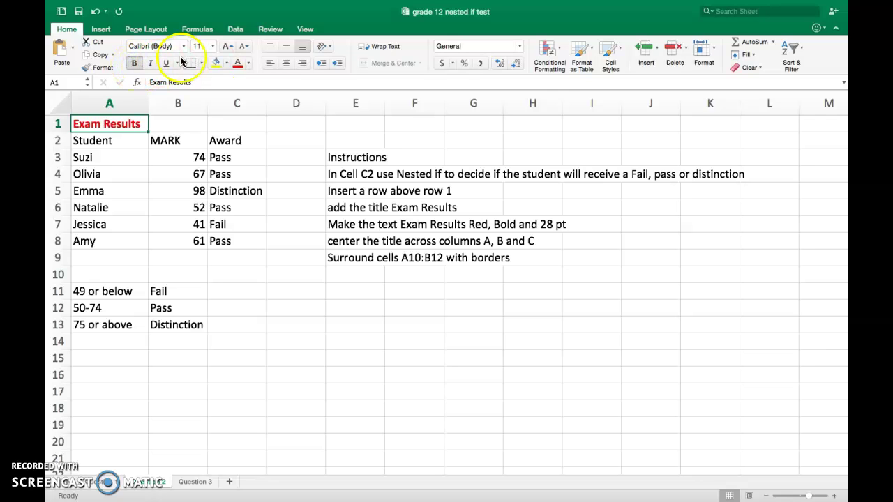
{"action": "left_click", "coordinate": [214, 47]}
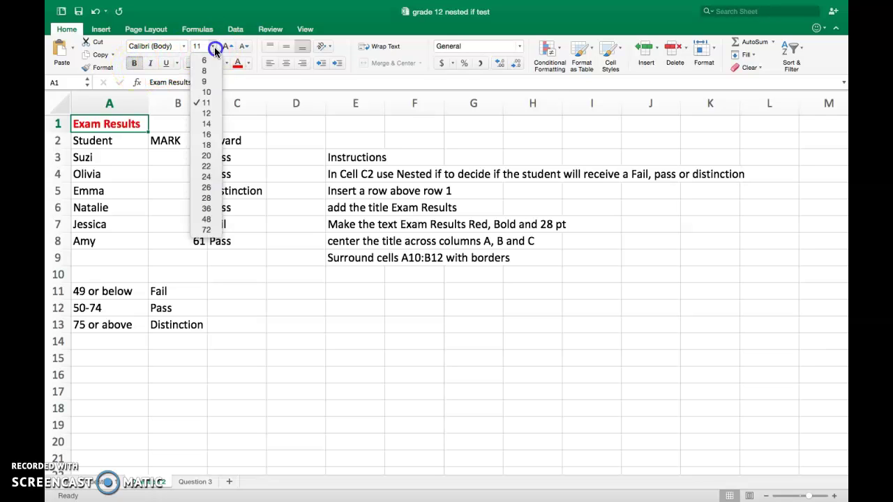
{"action": "left_click", "coordinate": [209, 200]}
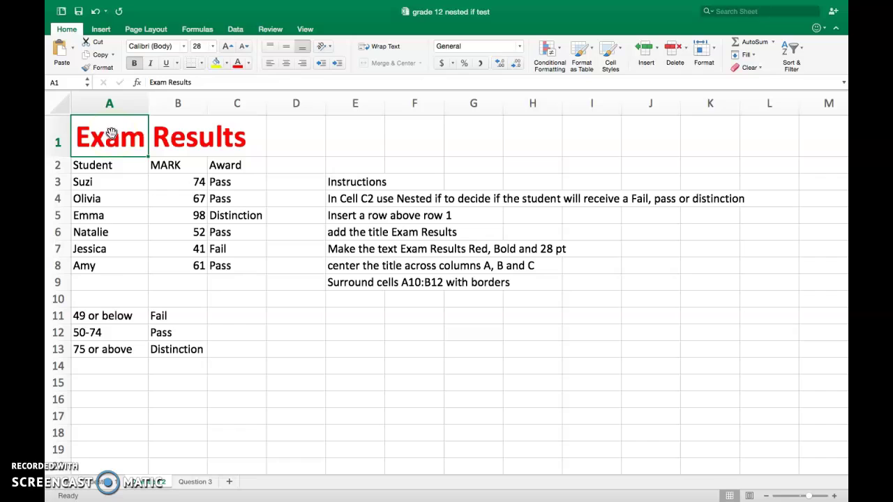
Merge and center the Exam Results title across A1:C1
{"action": "left_click_drag", "start_coordinate": [112, 134], "coordinate": [234, 137]}
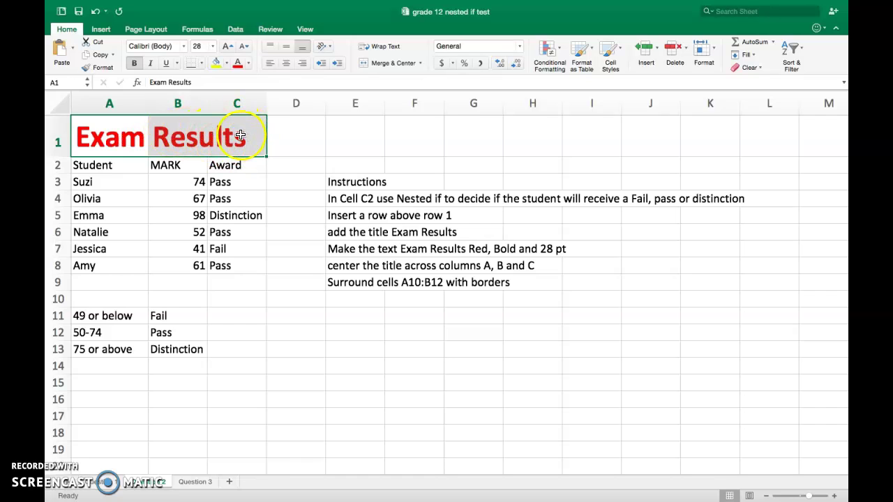
{"action": "left_click", "coordinate": [377, 67]}
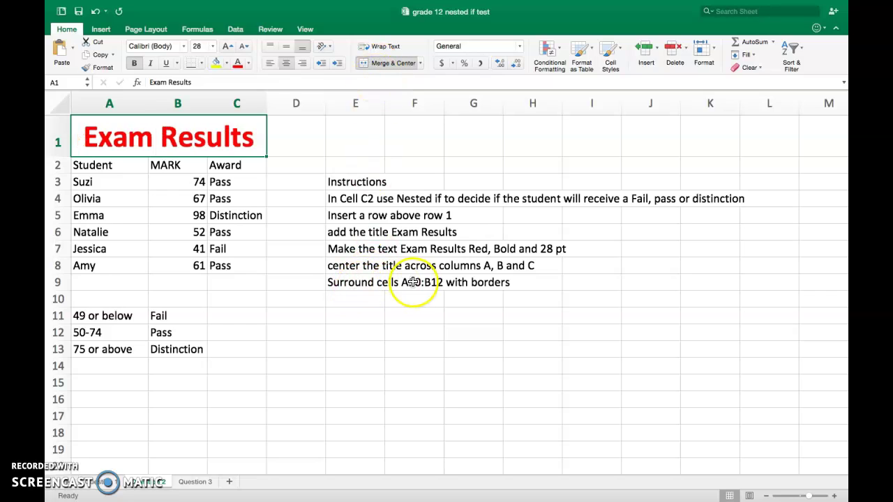
{"action": "left_click", "coordinate": [436, 283]}
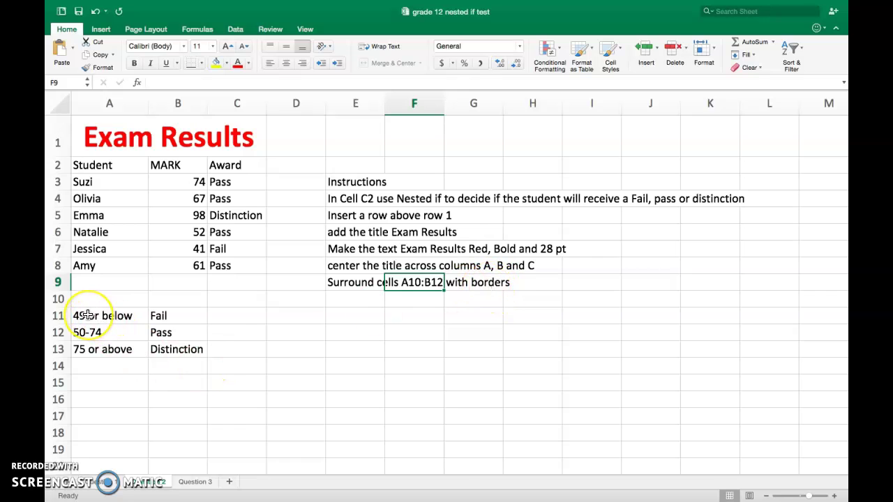
Apply all borders to the grade boundary table in A11:B13
{"action": "left_click_drag", "start_coordinate": [86, 316], "coordinate": [173, 350]}
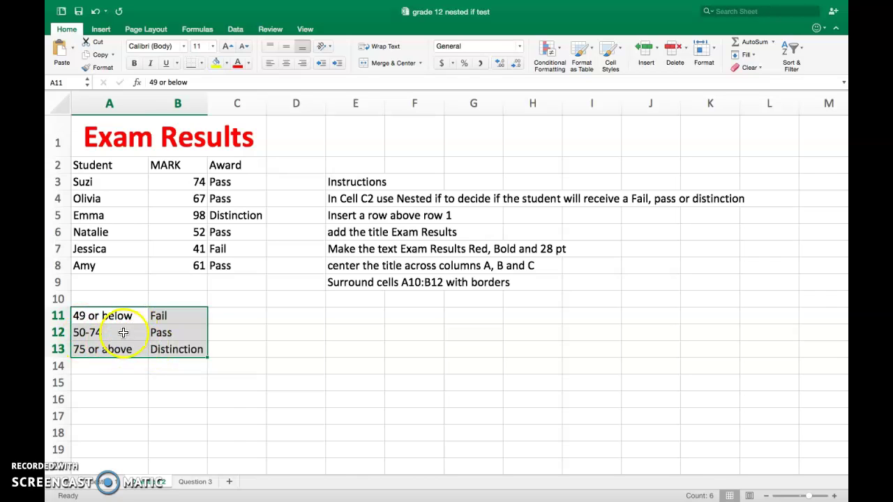
{"action": "left_click", "coordinate": [203, 64]}
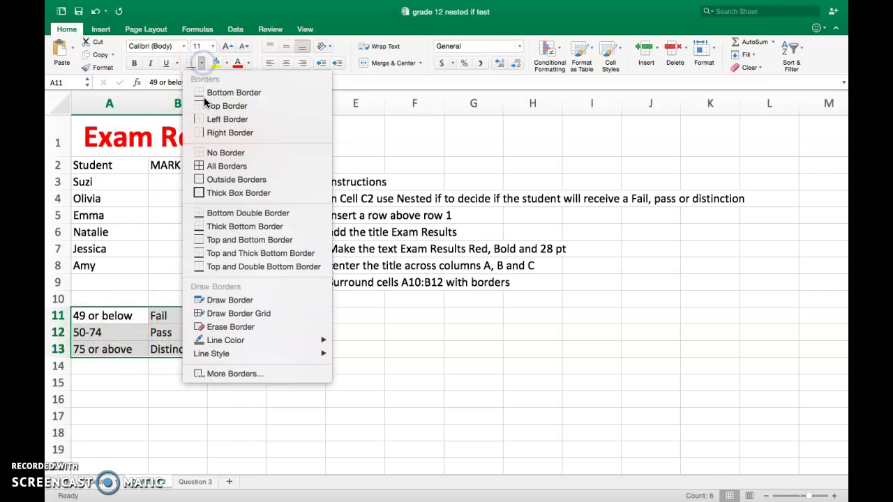
{"action": "left_click", "coordinate": [208, 168]}
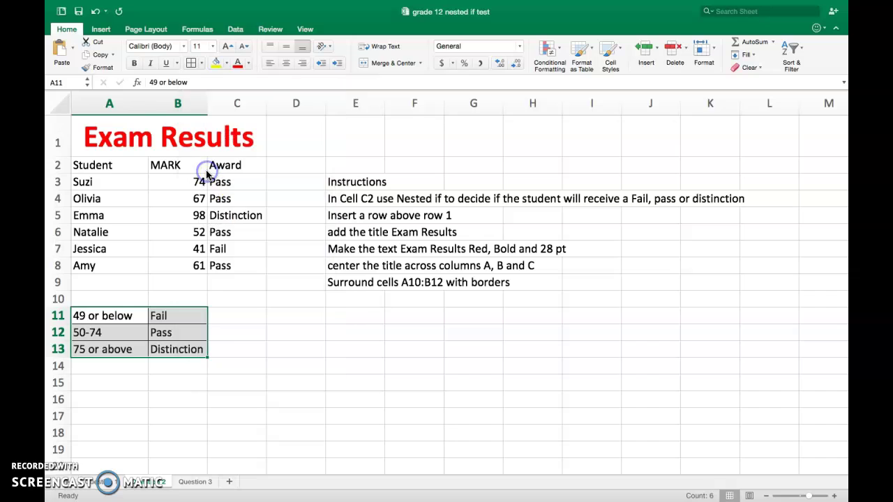
{"action": "left_click", "coordinate": [260, 329]}
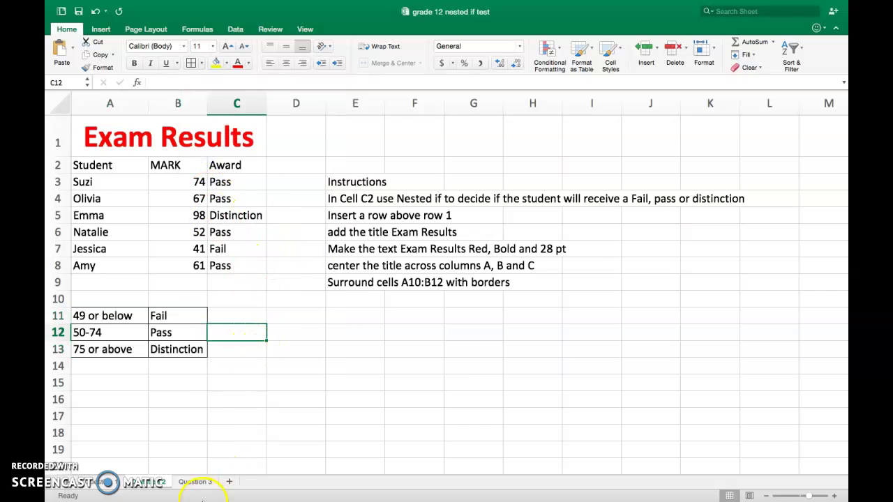
On the Question 3 sheet, begin the commission formula in C2 with =IF(B2<=10,B2*$B$9, using an absolute reference for the 10% rate
{"action": "left_click", "coordinate": [194, 486]}
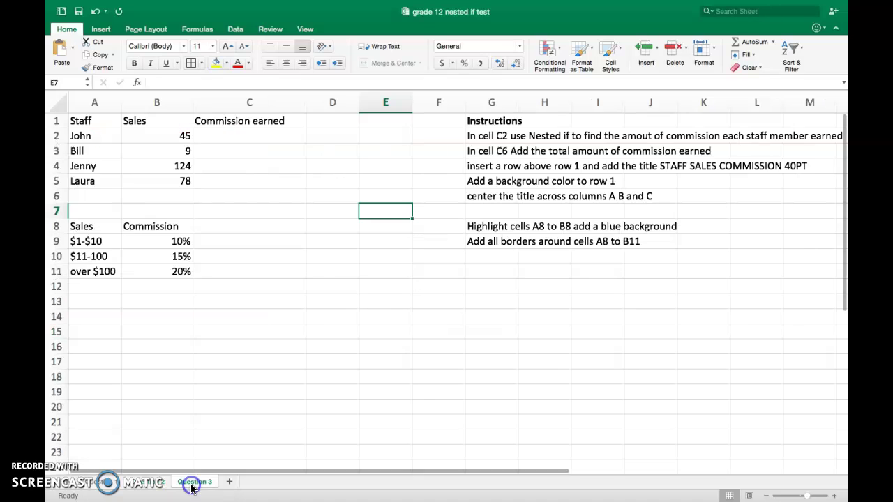
{"action": "scroll", "coordinate": [309, 274], "scroll_direction": "right", "scroll_amount": 1}
{"action": "scroll", "coordinate": [309, 274], "scroll_direction": "left", "scroll_amount": 1}
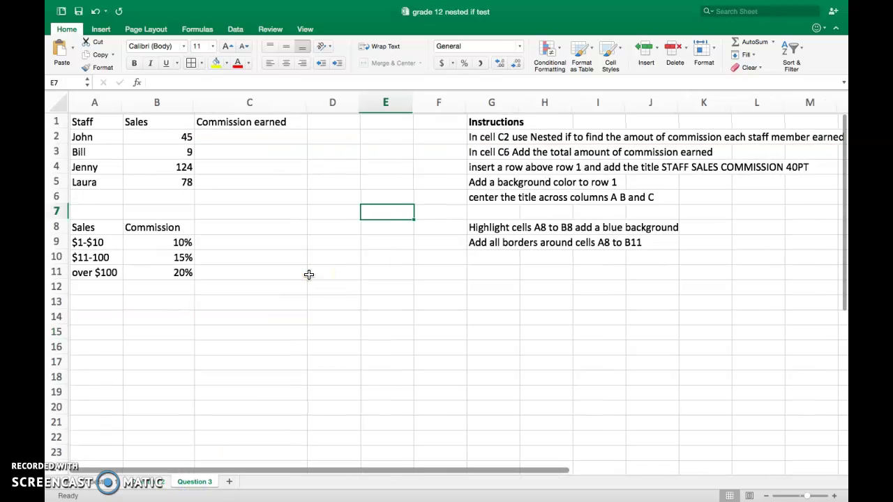
{"action": "left_click", "coordinate": [255, 137]}
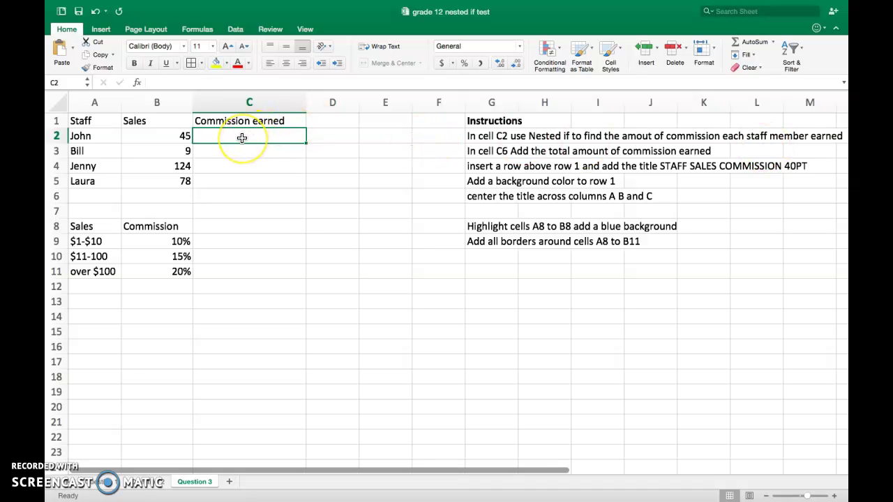
{"action": "type", "text": "if("}
{"action": "left_click", "coordinate": [166, 136]}
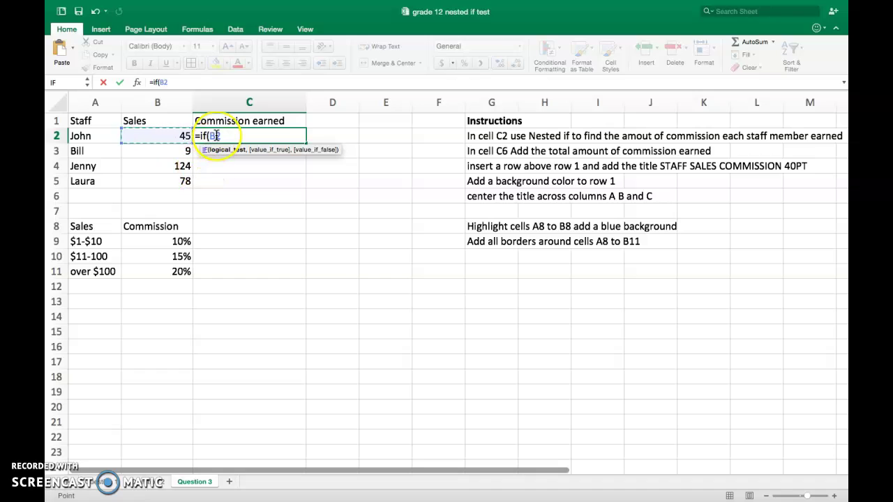
{"action": "type", "text": "<"}
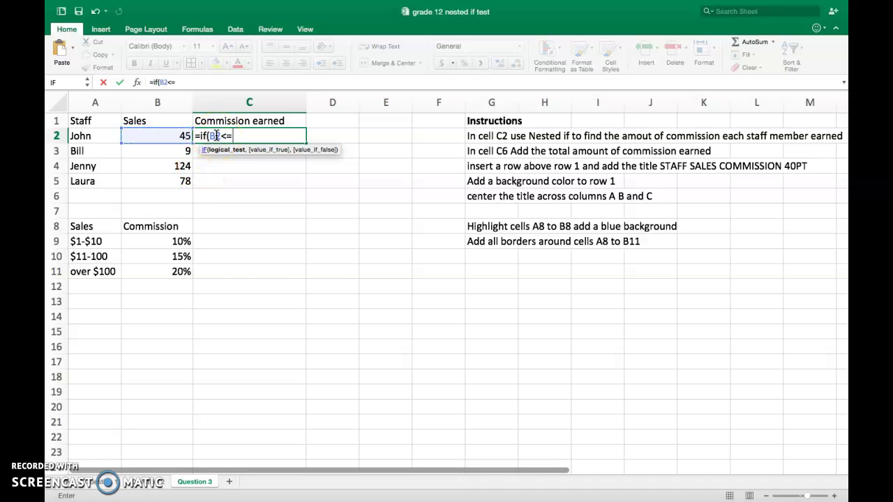
{"action": "type", "text": "=10,"}
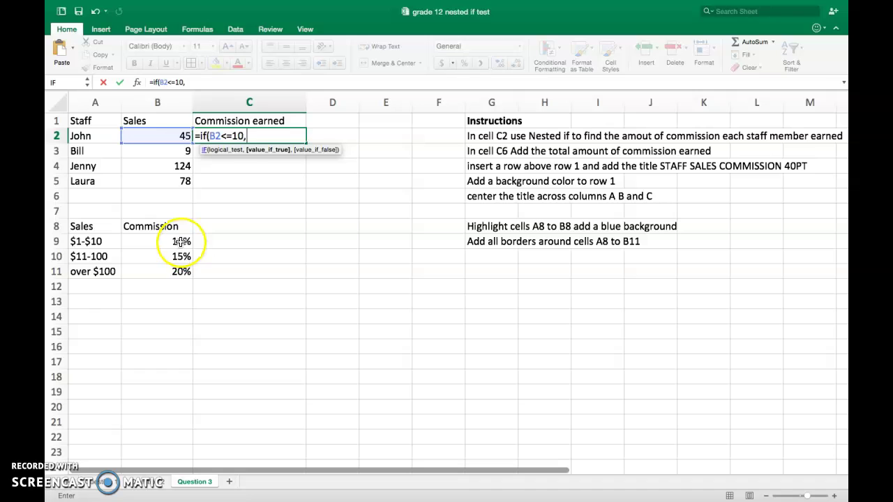
{"action": "left_click", "coordinate": [178, 135]}
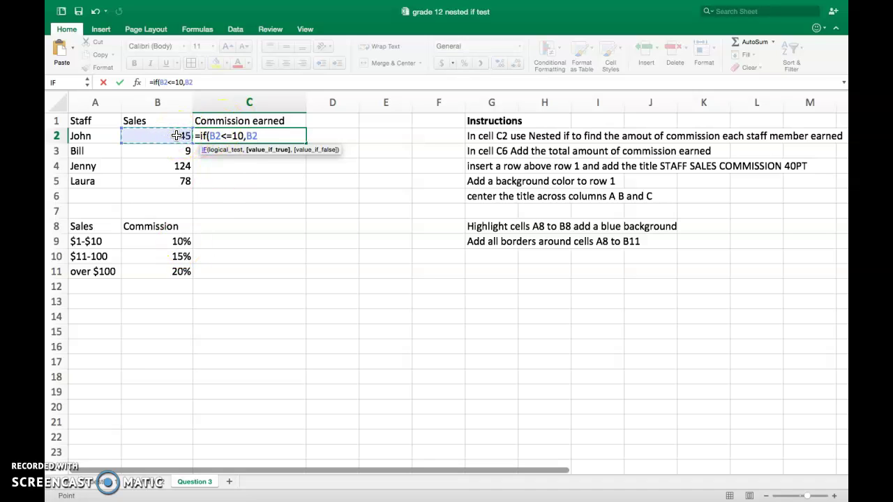
{"action": "left_click", "coordinate": [171, 240]}
{"action": "left_click", "coordinate": [269, 135]}
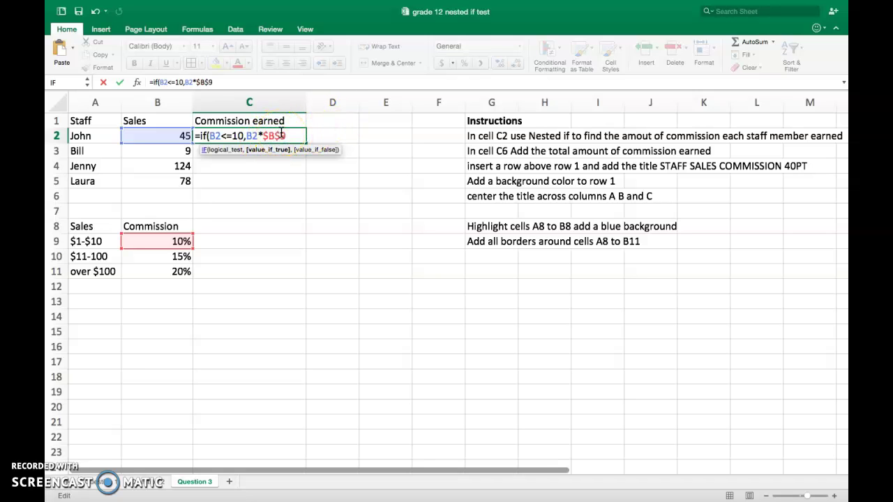
Nest a second IF in the C2 formula that tests B2<=100 and returns B2*$B$10
{"action": "type", "text": ",IF("}
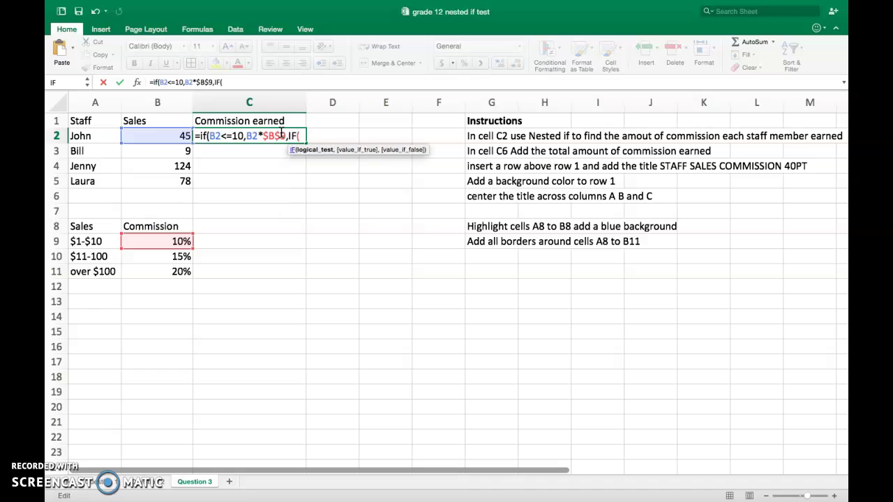
{"action": "left_click", "coordinate": [163, 135]}
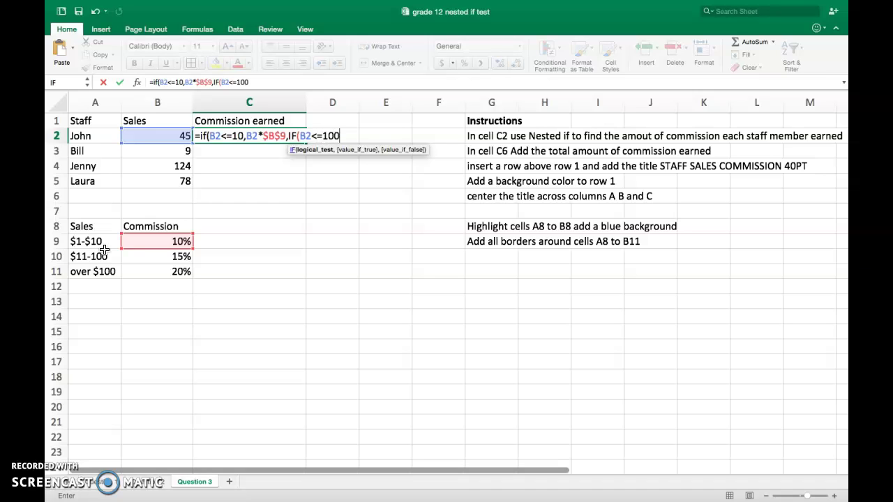
{"action": "type", "text": ","}
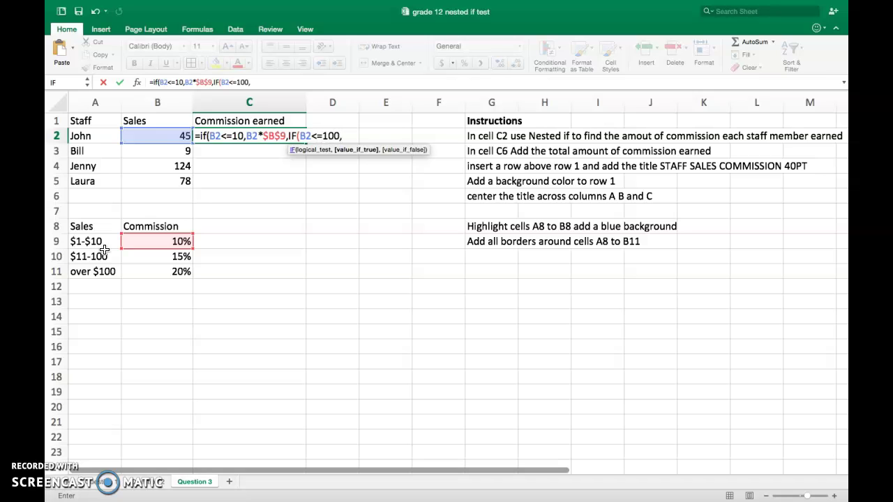
{"action": "left_click", "coordinate": [155, 137]}
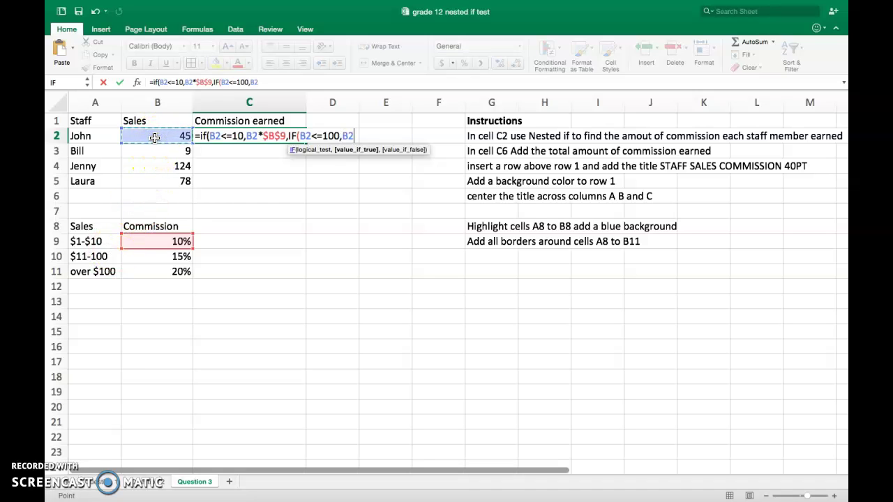
{"action": "left_click", "coordinate": [144, 259]}
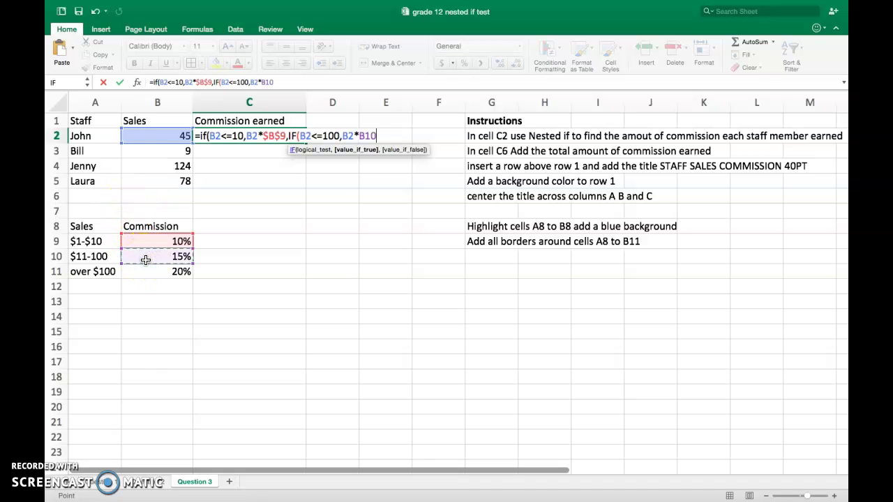
{"action": "key", "text": "F4"}
{"action": "type", "text": ","}
Complete the C2 nested IF with B2*$B$11 as the final value, close both parentheses and enter the formula
{"action": "left_click", "coordinate": [140, 269]}
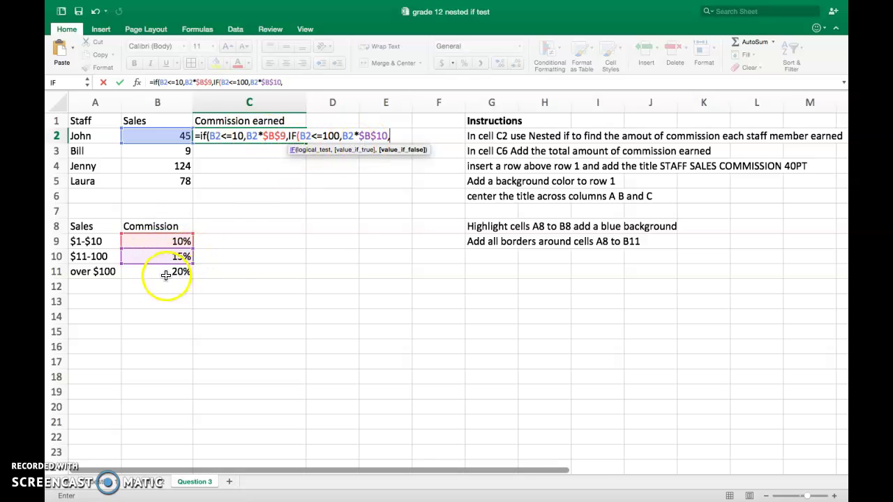
{"action": "left_click", "coordinate": [169, 133]}
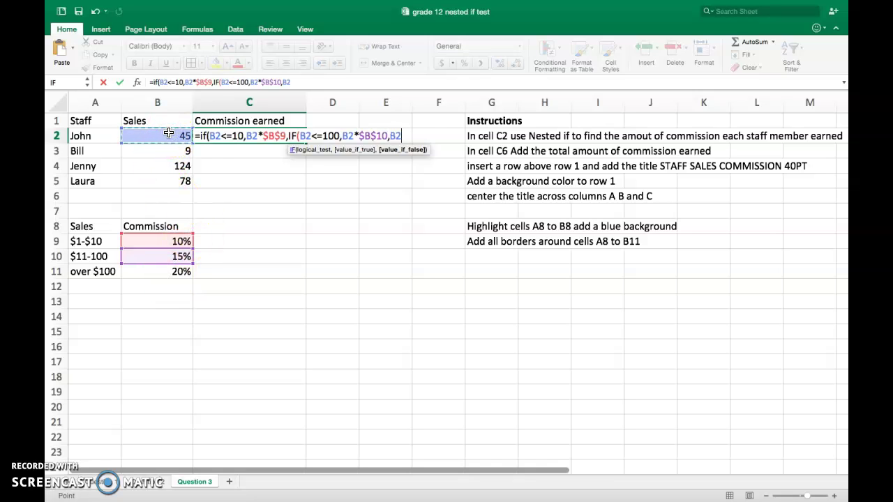
{"action": "type", "text": "*"}
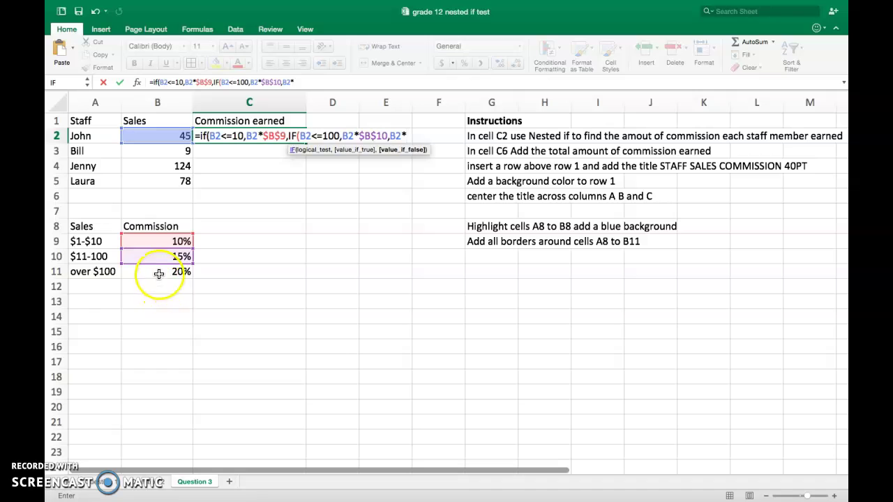
{"action": "left_click", "coordinate": [160, 272]}
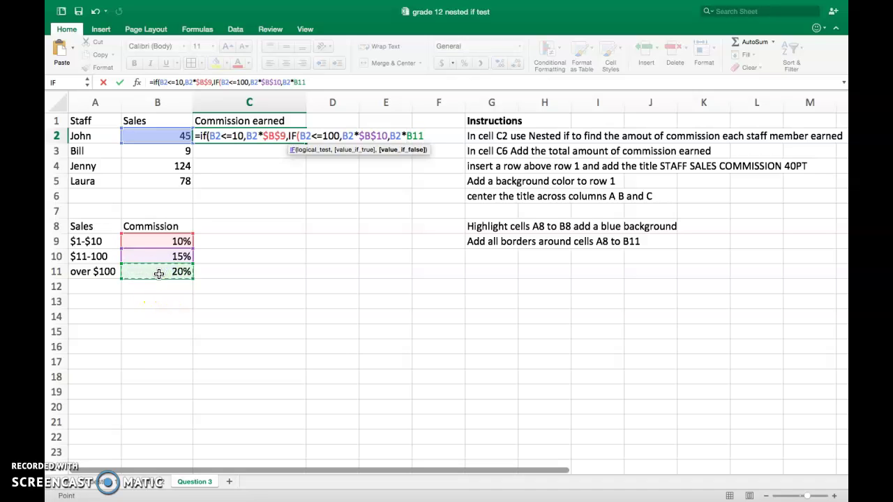
{"action": "key", "text": "F4"}
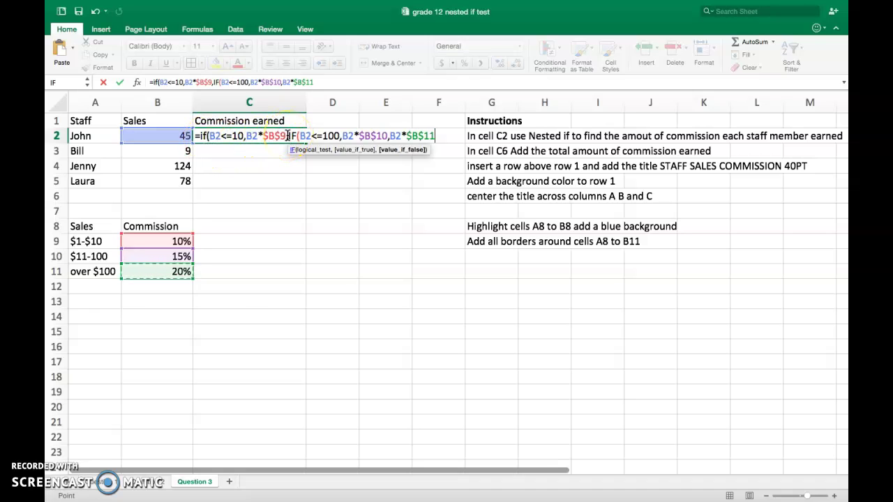
{"action": "type", "text": ")"}
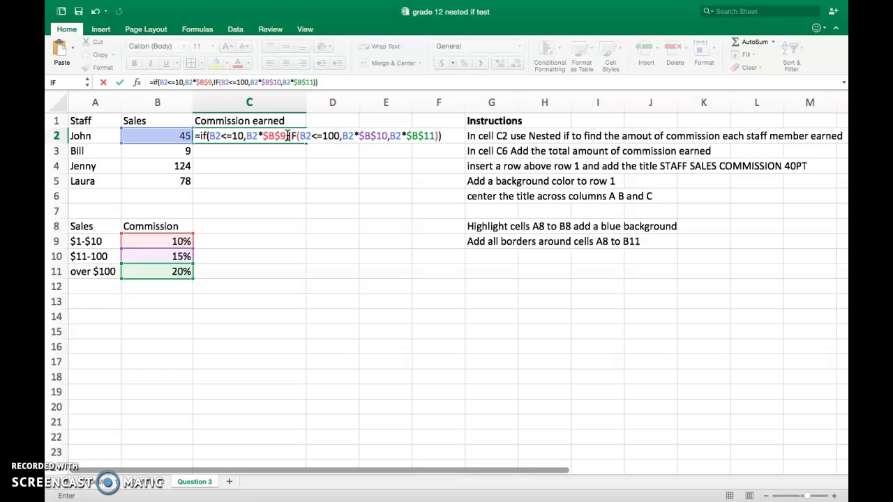
{"action": "key", "text": "Return"}
Fill the commission formula from C2 down to C5 and format C2:C5 as Currency
{"action": "left_click", "coordinate": [297, 137]}
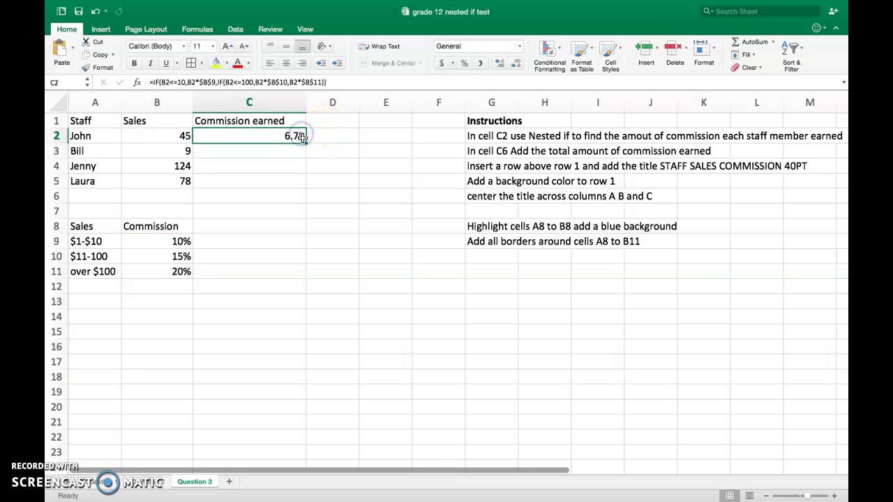
{"action": "left_click_drag", "start_coordinate": [306, 144], "coordinate": [307, 184]}
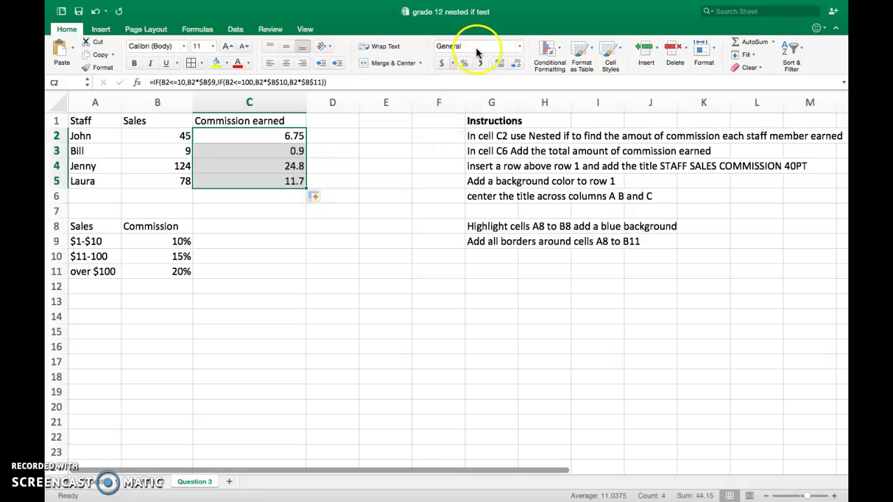
{"action": "left_click", "coordinate": [519, 47]}
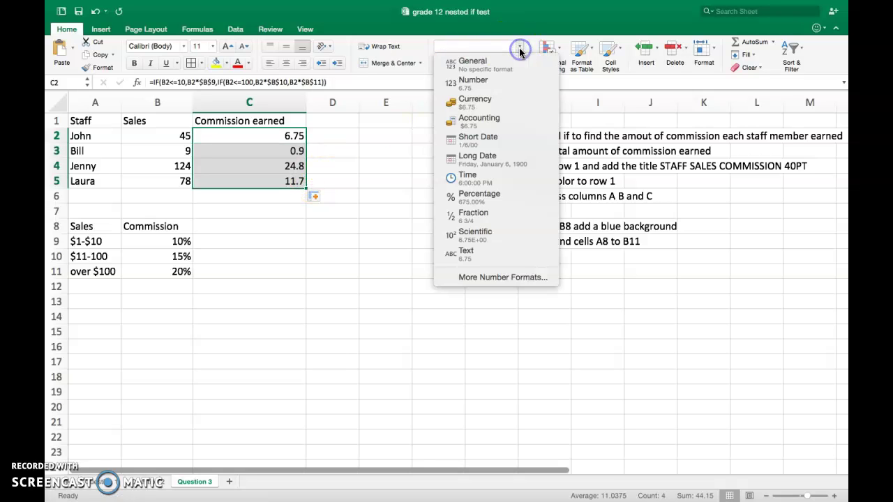
{"action": "left_click", "coordinate": [473, 100]}
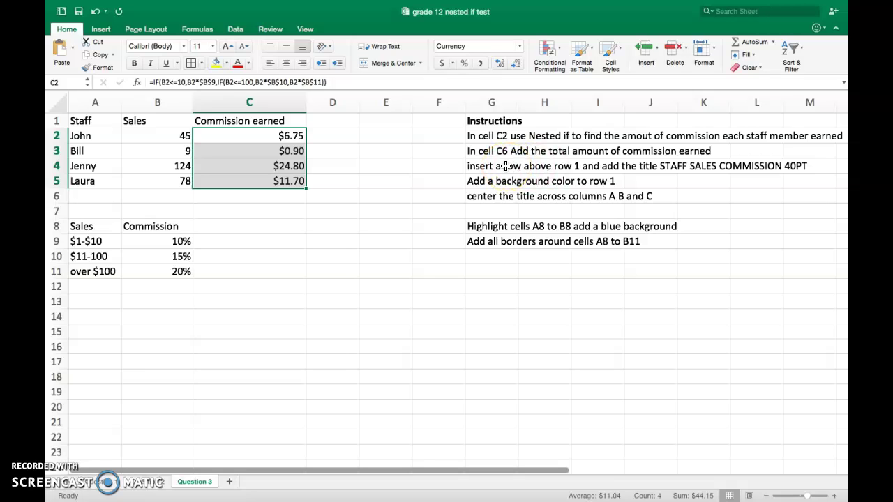
Total the commission earned in C6 with AutoSum over C2:C5
{"action": "left_click", "coordinate": [291, 194]}
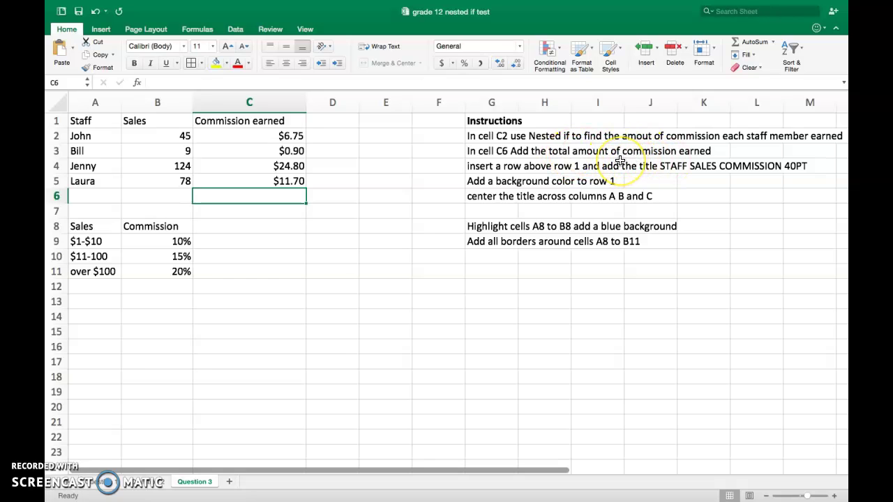
{"action": "left_click", "coordinate": [752, 43]}
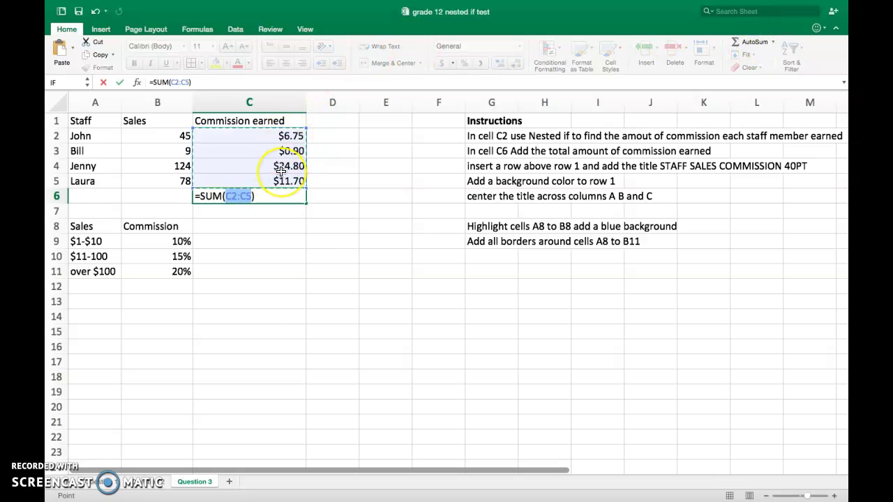
{"action": "key", "text": "Return"}
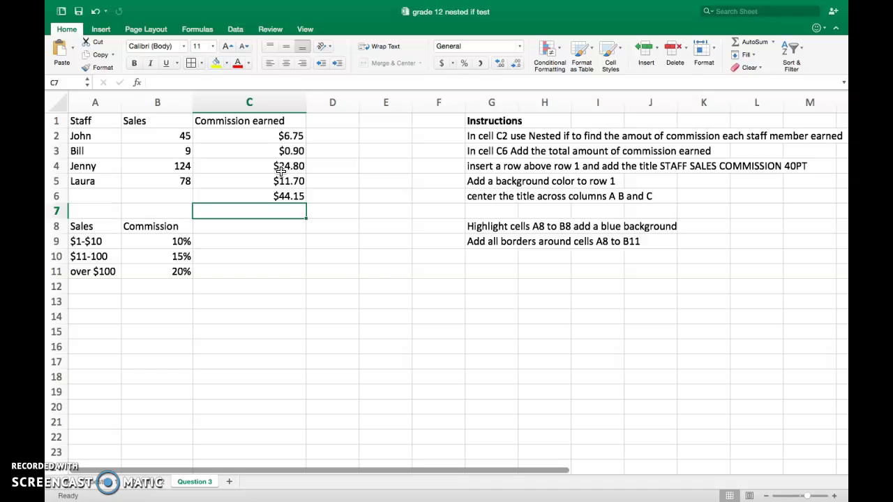
{"action": "left_click", "coordinate": [294, 198]}
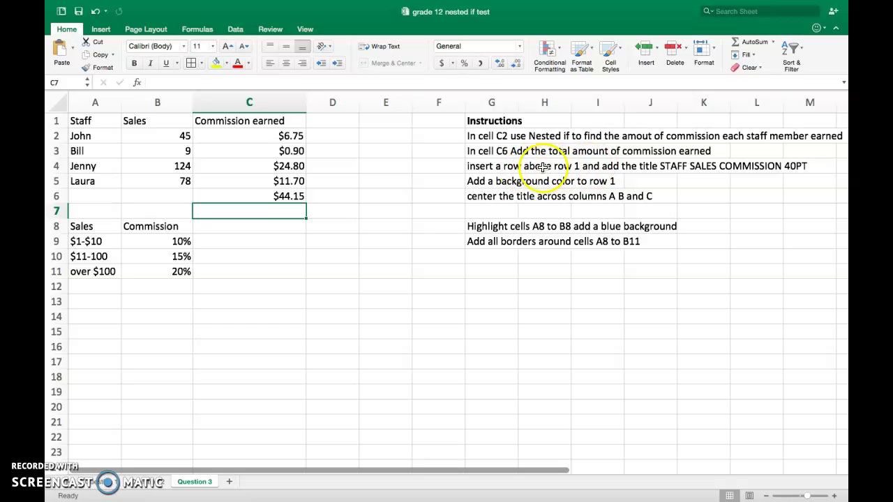
Insert a row above row 1 and enter the title "Staff Sales Commission" in A1
{"action": "left_click", "coordinate": [56, 121]}
{"action": "right_click", "coordinate": [56, 121]}
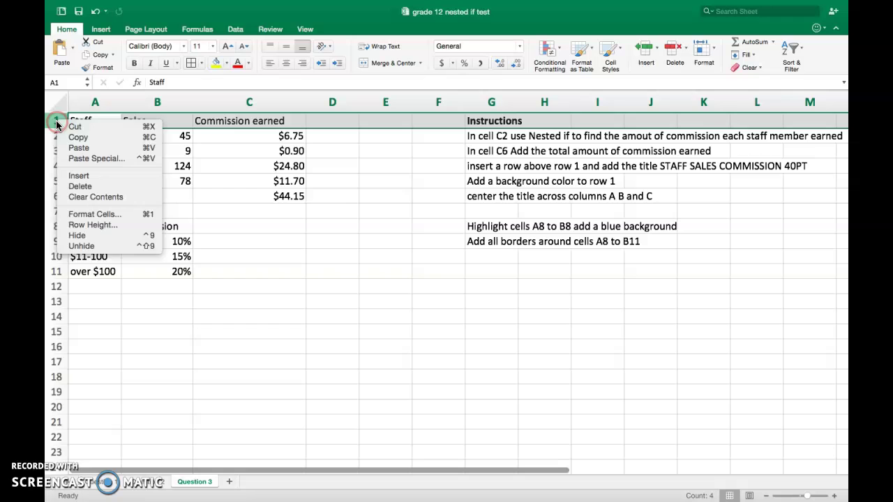
{"action": "left_click", "coordinate": [81, 176]}
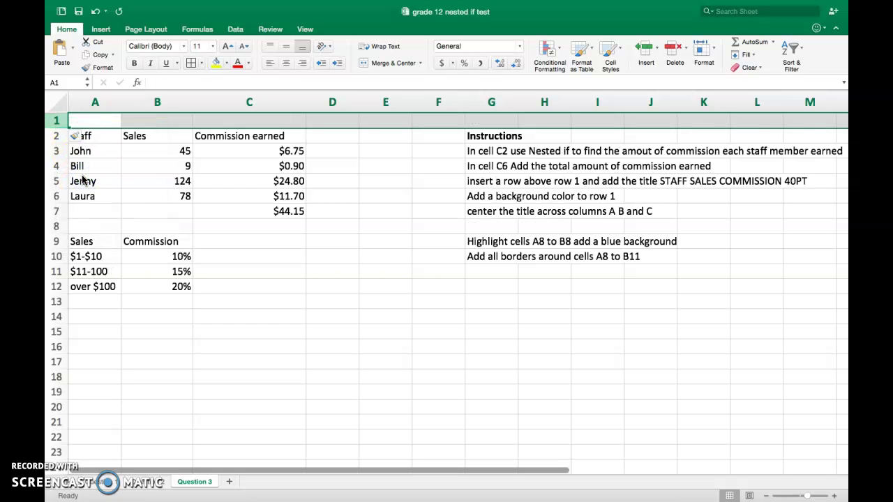
{"action": "left_click", "coordinate": [89, 124]}
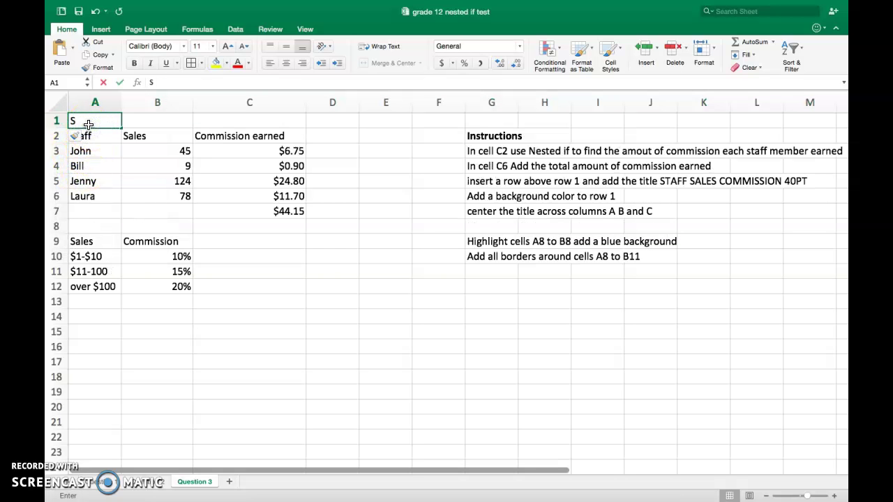
{"action": "type", "text": "Staff Sales Commission"}
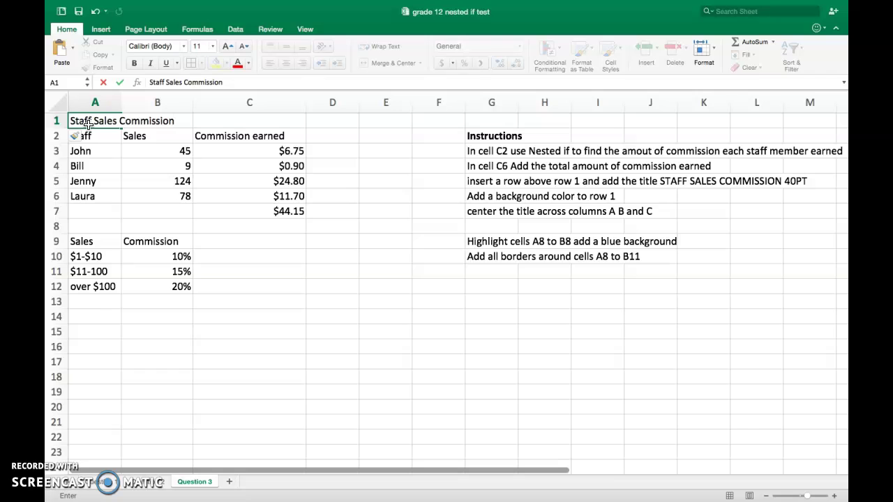
{"action": "key", "text": "Return"}
Set the font size of the Staff Sales Commission title in A1 to 40 pt
{"action": "left_click", "coordinate": [96, 123]}
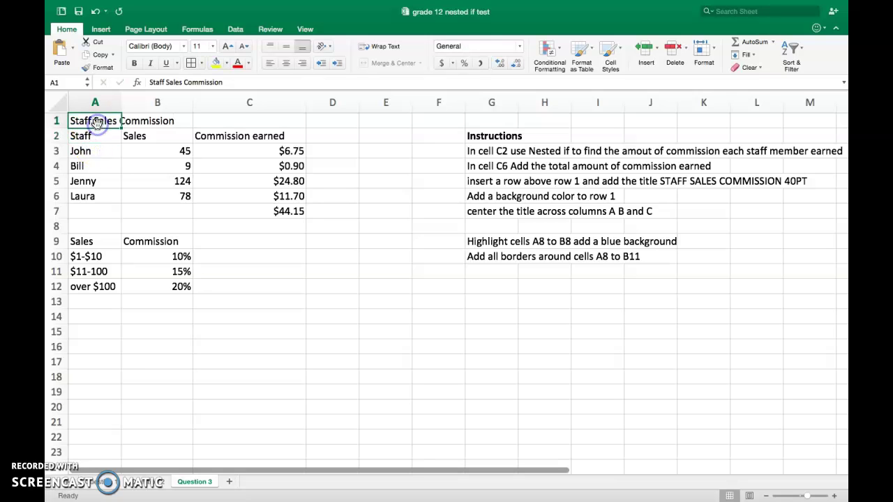
{"action": "left_click", "coordinate": [214, 47]}
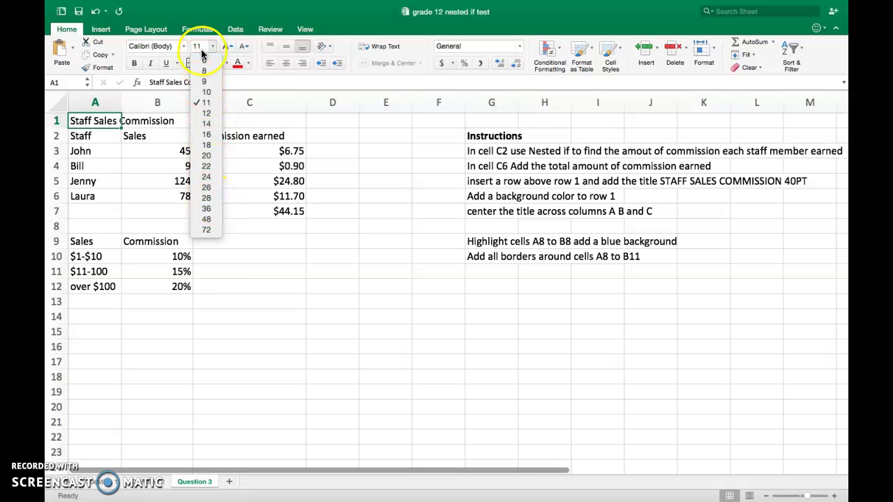
{"action": "left_click", "coordinate": [201, 47]}
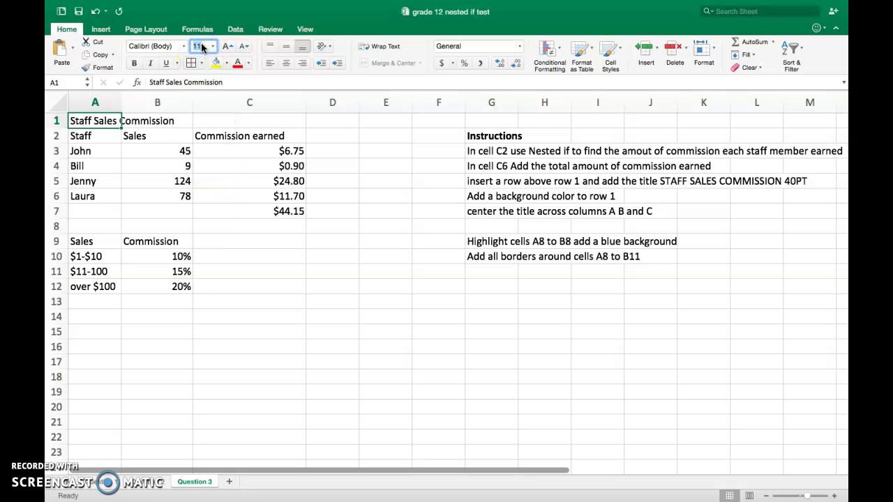
{"action": "key", "text": "Return"}
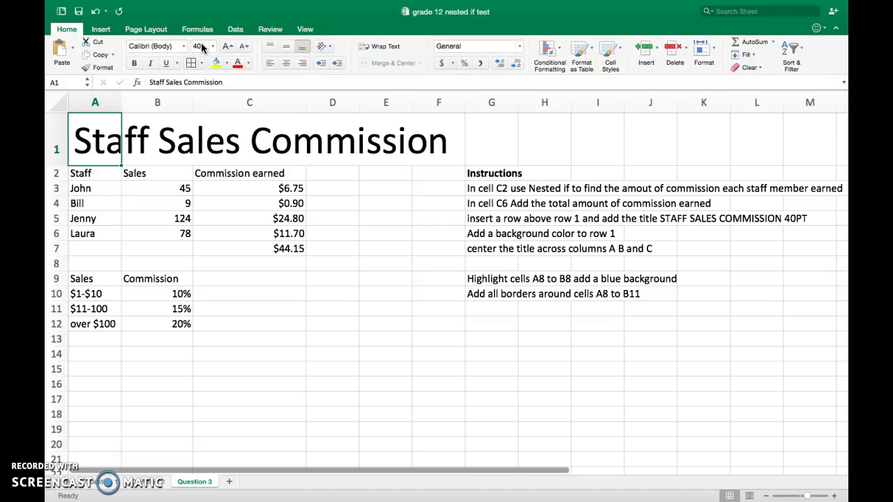
Fill the title cell A1 with yellow and merge and center the title across A1:C1
{"action": "left_click", "coordinate": [122, 147]}
{"action": "left_click", "coordinate": [217, 64]}
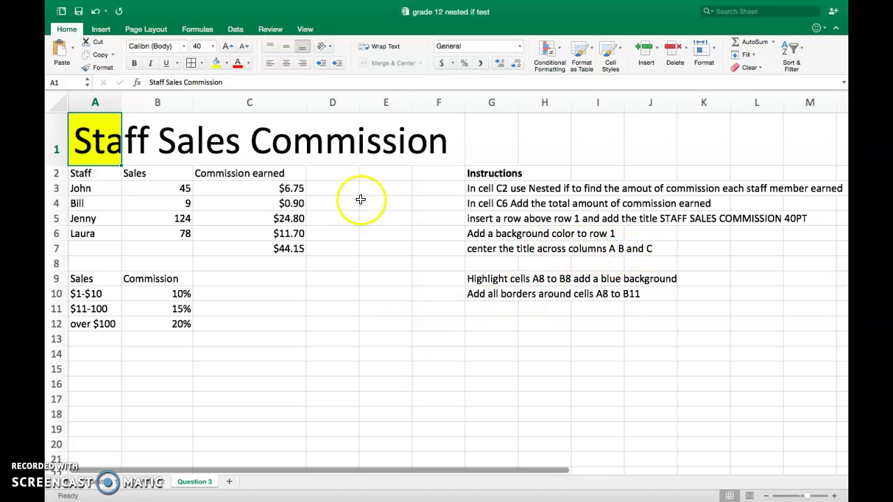
{"action": "left_click_drag", "start_coordinate": [107, 144], "coordinate": [251, 144]}
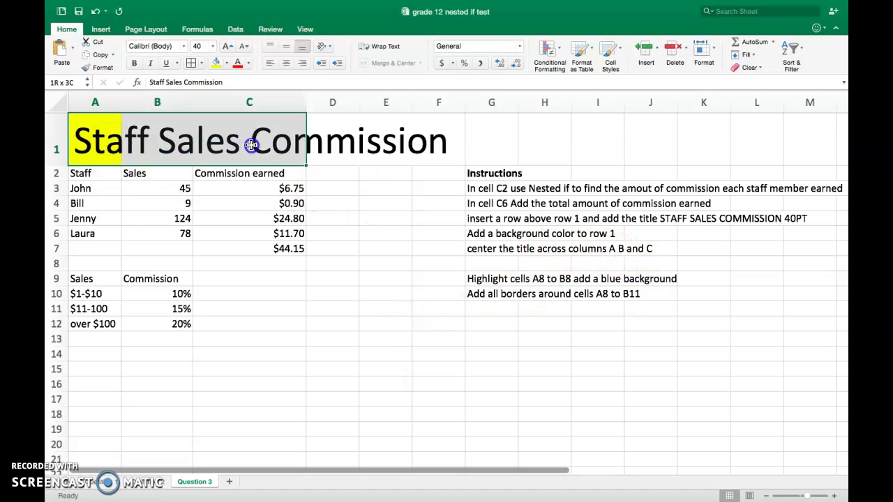
{"action": "left_click", "coordinate": [382, 63]}
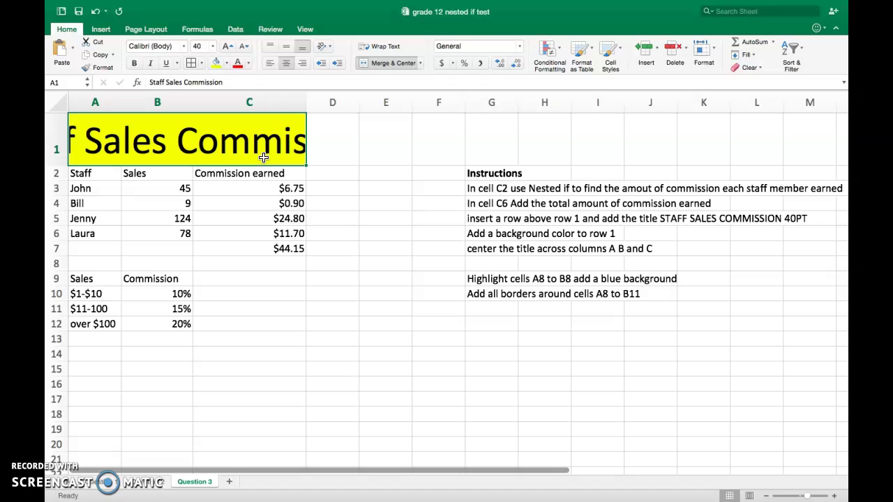
Reduce the font size of the merged Staff Sales Commission title to 24 pt so it fits across columns A to C
{"action": "left_click", "coordinate": [244, 47]}
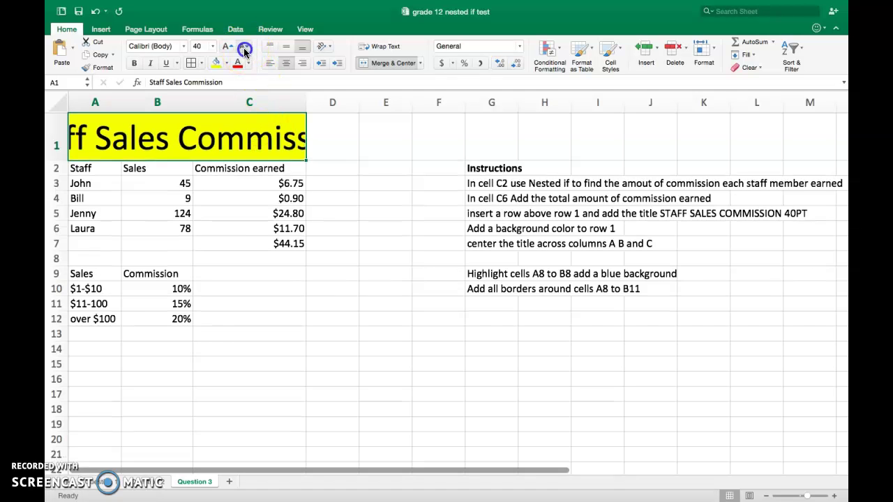
{"action": "left_click", "coordinate": [244, 47]}
{"action": "left_click", "coordinate": [245, 47]}
{"action": "left_click", "coordinate": [244, 47]}
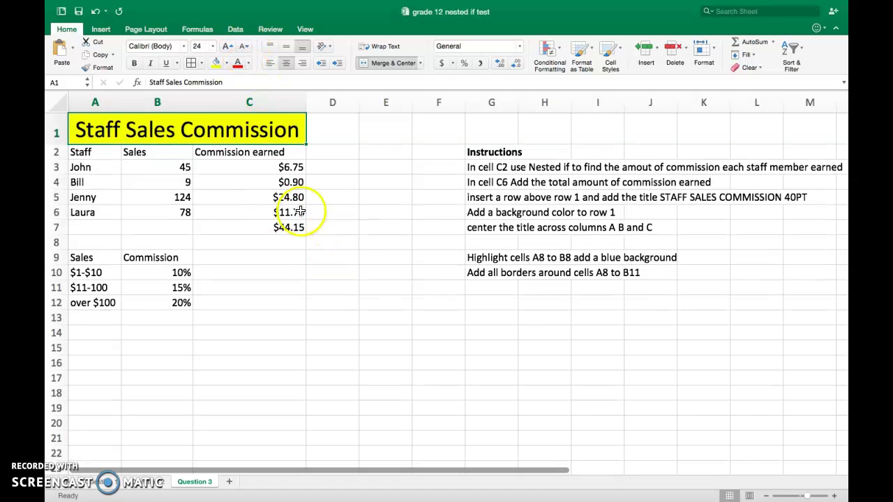
{"action": "left_click", "coordinate": [225, 134]}
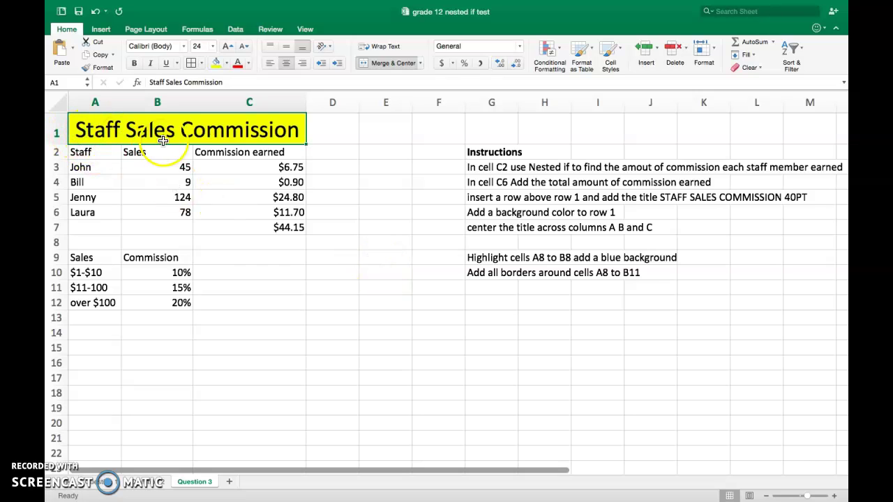
Give the Sales and Commission header cells A9:B9 a light blue background
{"action": "left_click_drag", "start_coordinate": [84, 259], "coordinate": [144, 260]}
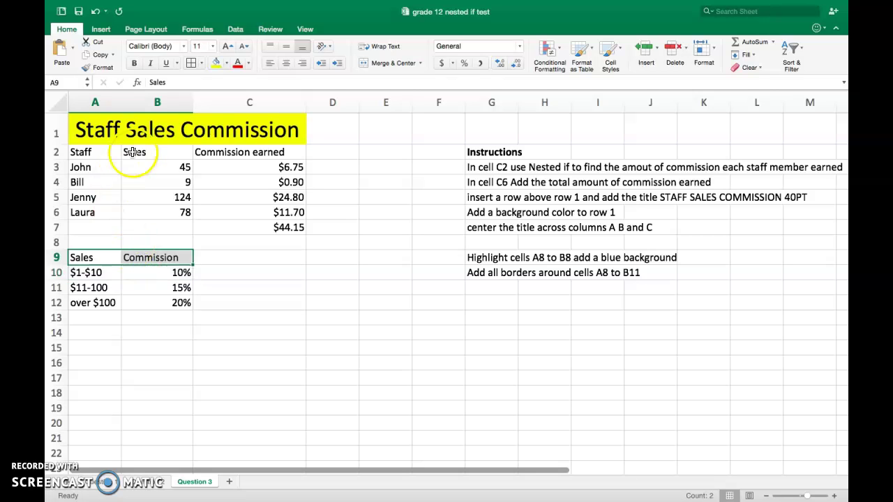
{"action": "left_click", "coordinate": [226, 62]}
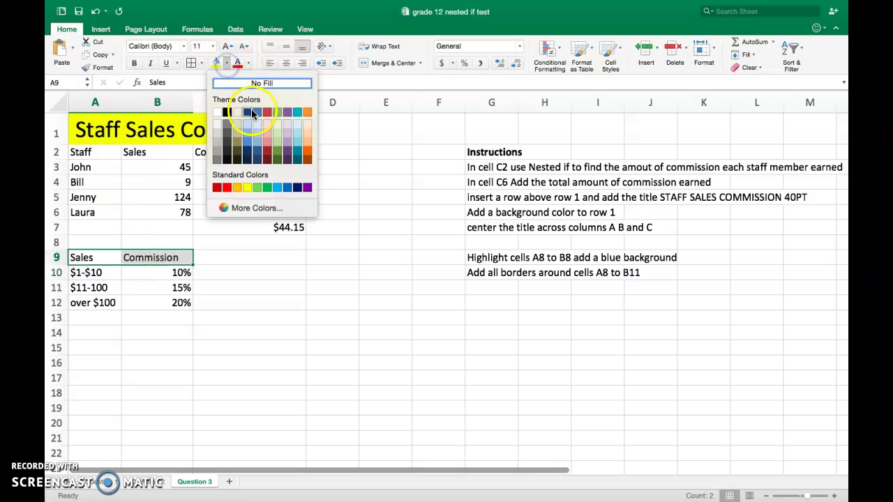
{"action": "left_click", "coordinate": [249, 132]}
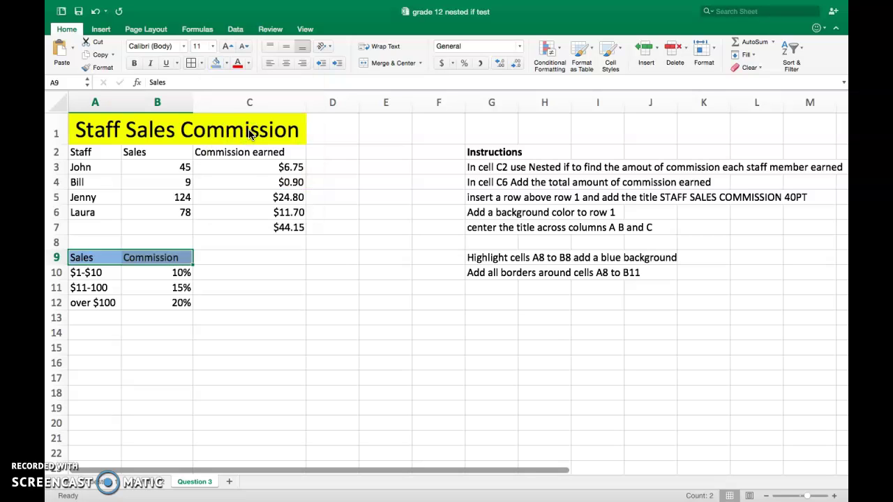
Add all borders around the commission rate table in A9:B12
{"action": "double_click", "coordinate": [85, 258]}
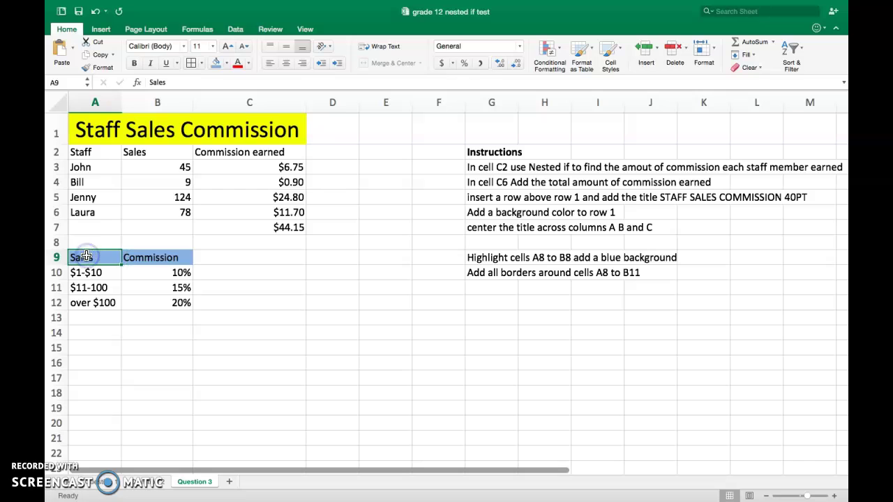
{"action": "left_click_drag", "start_coordinate": [89, 258], "coordinate": [159, 302]}
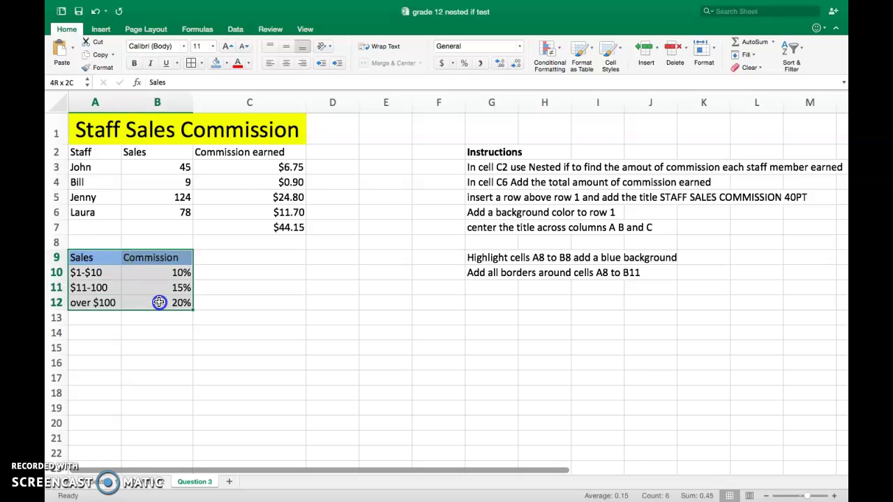
{"action": "left_click", "coordinate": [191, 63]}
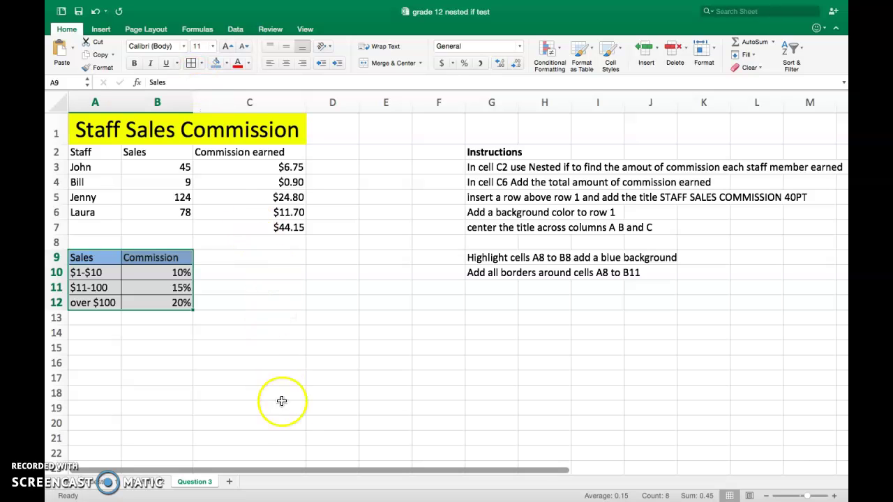
{"action": "left_click", "coordinate": [324, 272]}
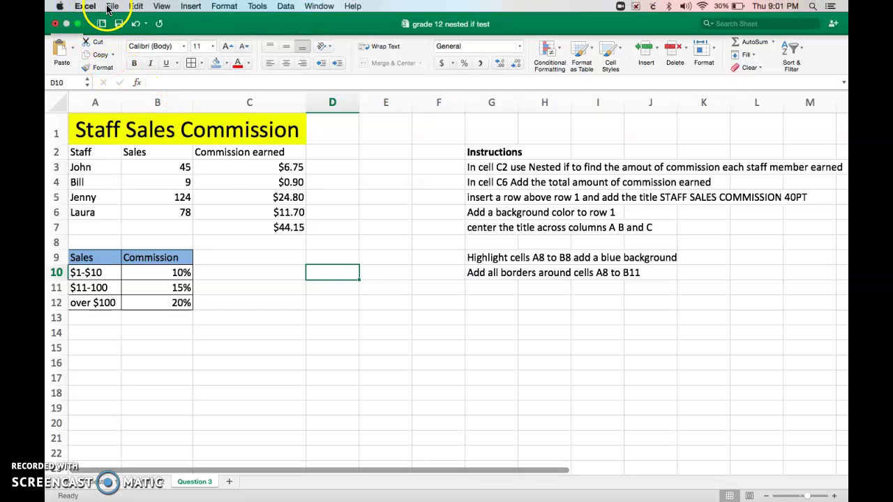
Start saving the workbook with Save As
{"action": "left_click", "coordinate": [110, 6]}
{"action": "left_click", "coordinate": [135, 90]}
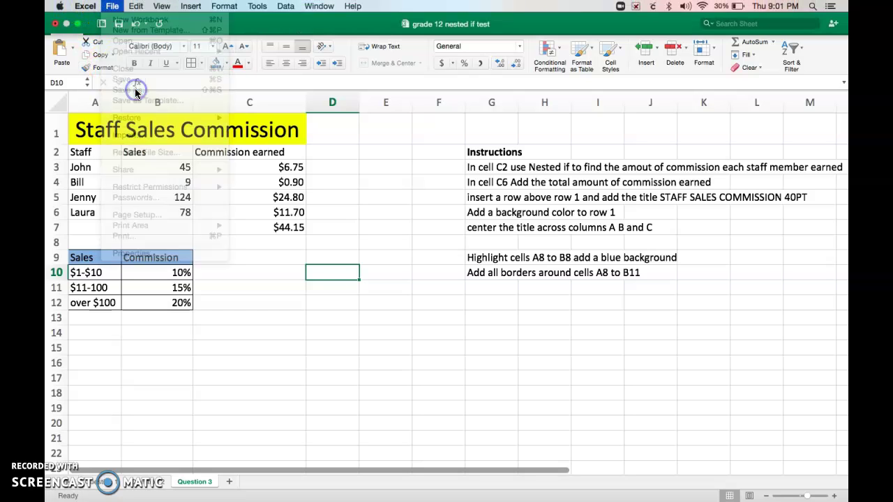